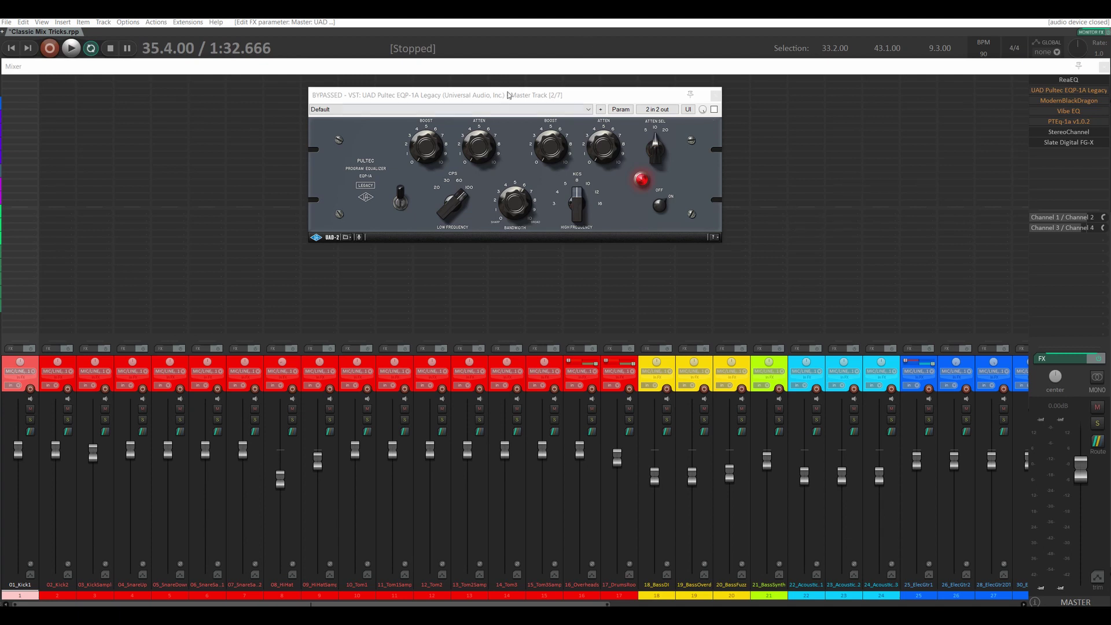
drag(513, 93, 529, 79)
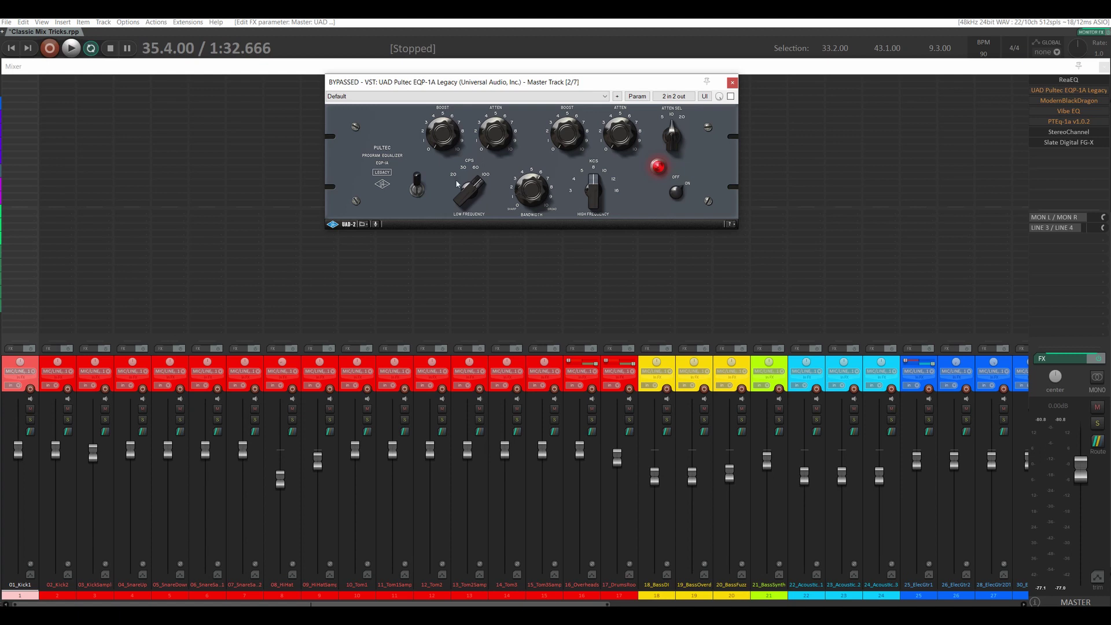
mouse_move(544, 81)
mouse_down()
mouse_move(542, 91)
mouse_move(562, 86)
mouse_up()
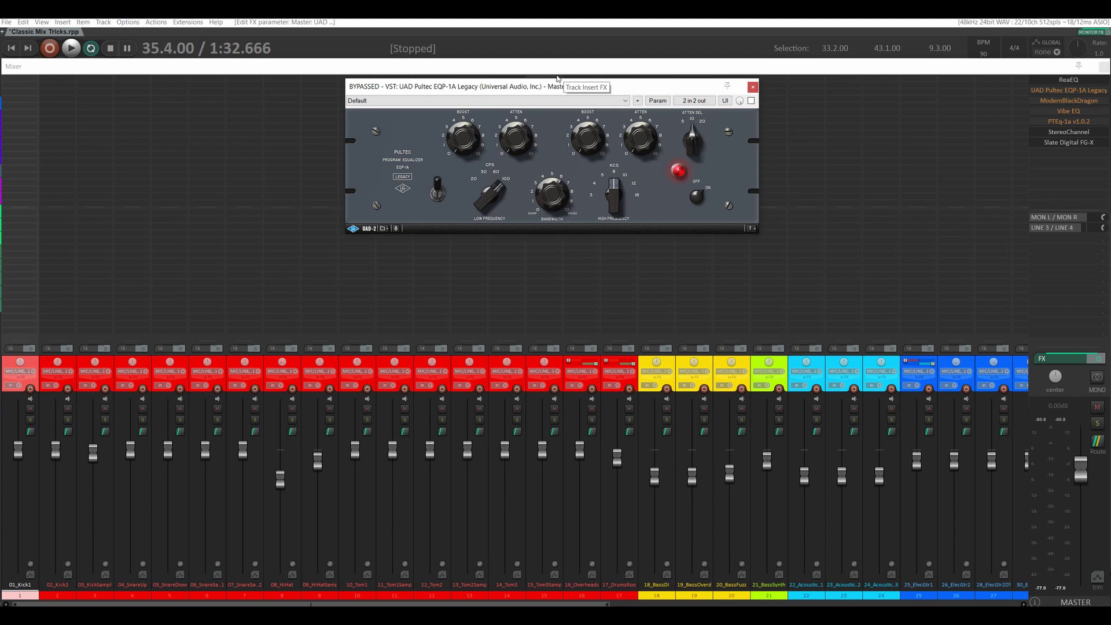
drag(613, 86, 625, 89)
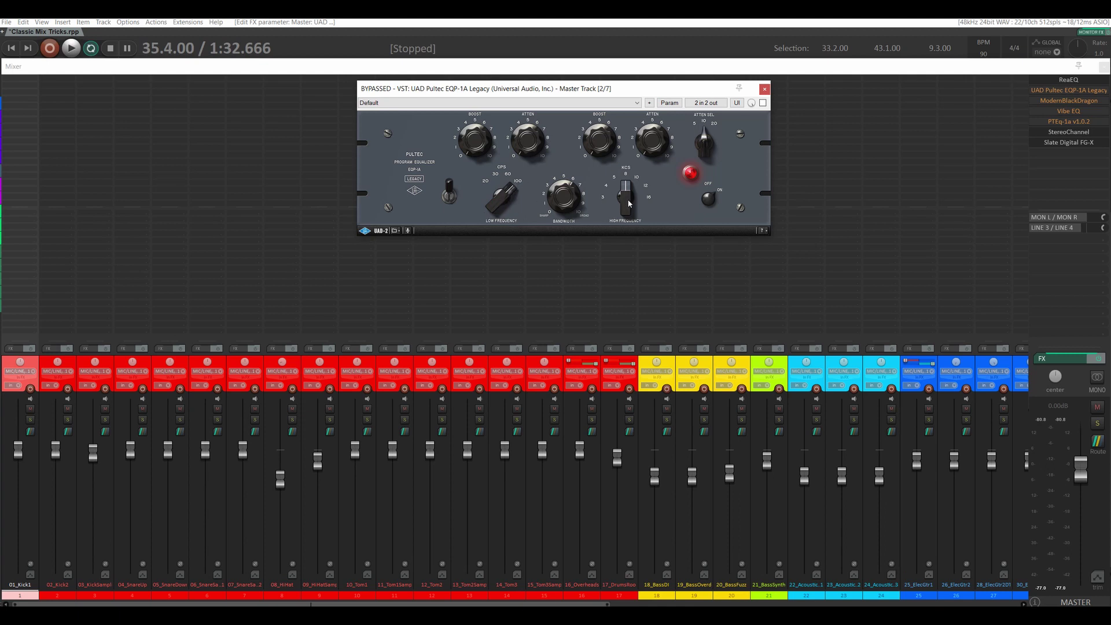
mouse_move(627, 199)
mouse_down()
mouse_move(631, 186)
mouse_move(629, 204)
mouse_up()
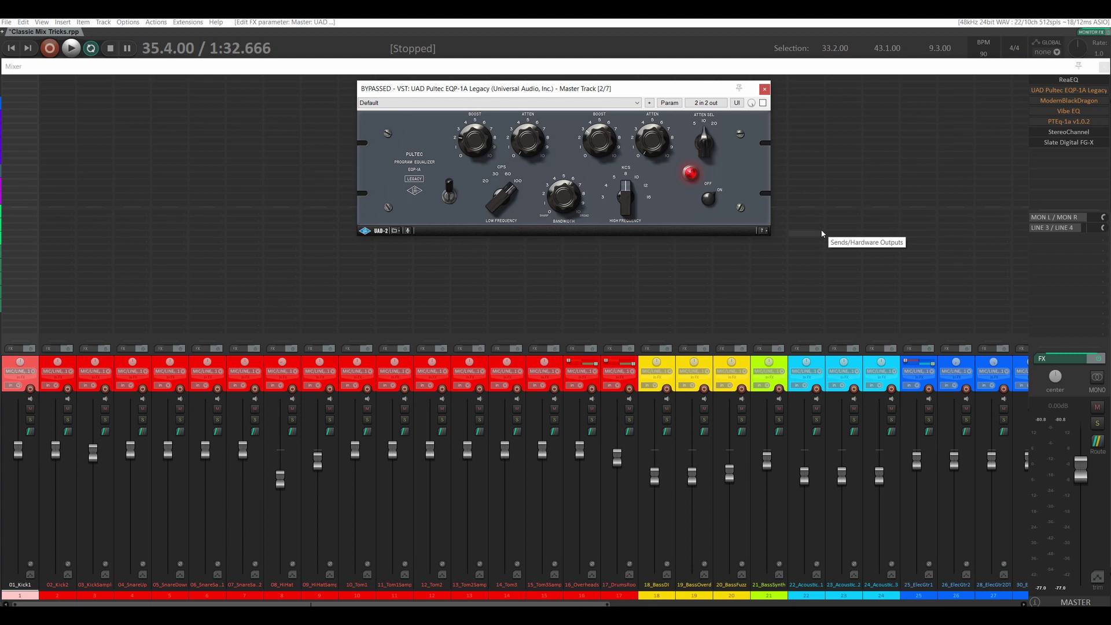
drag(550, 93, 525, 188)
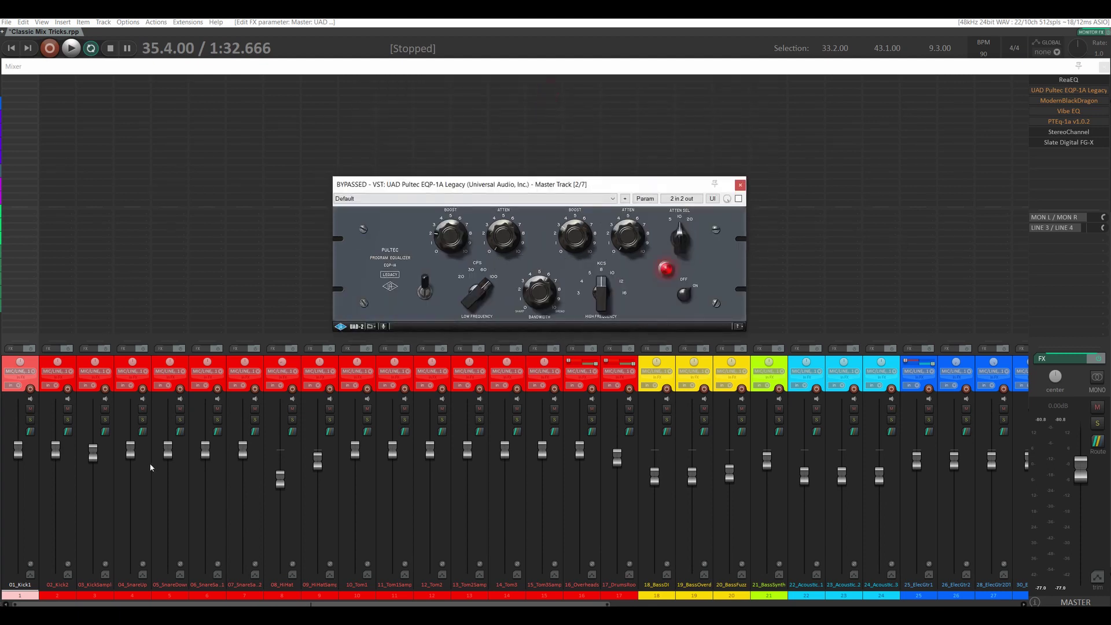
Step: Open ReaEQ on the master track to inspect its high-pass band, and close it again
mouse_move(157, 605)
mouse_down()
mouse_move(564, 604)
mouse_move(156, 605)
mouse_up()
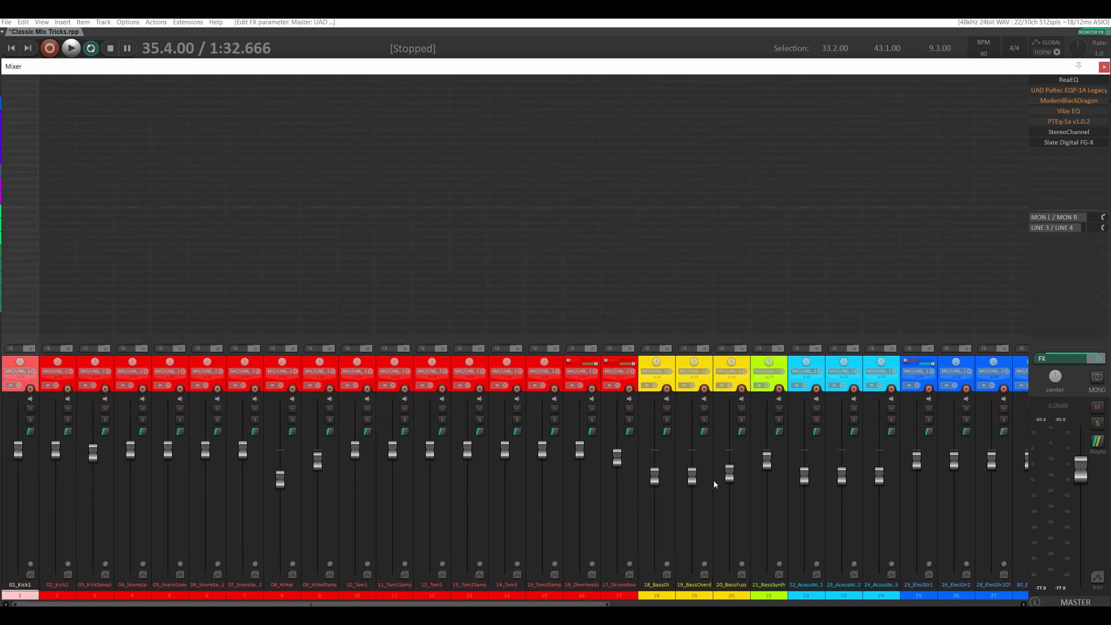
click(1068, 83)
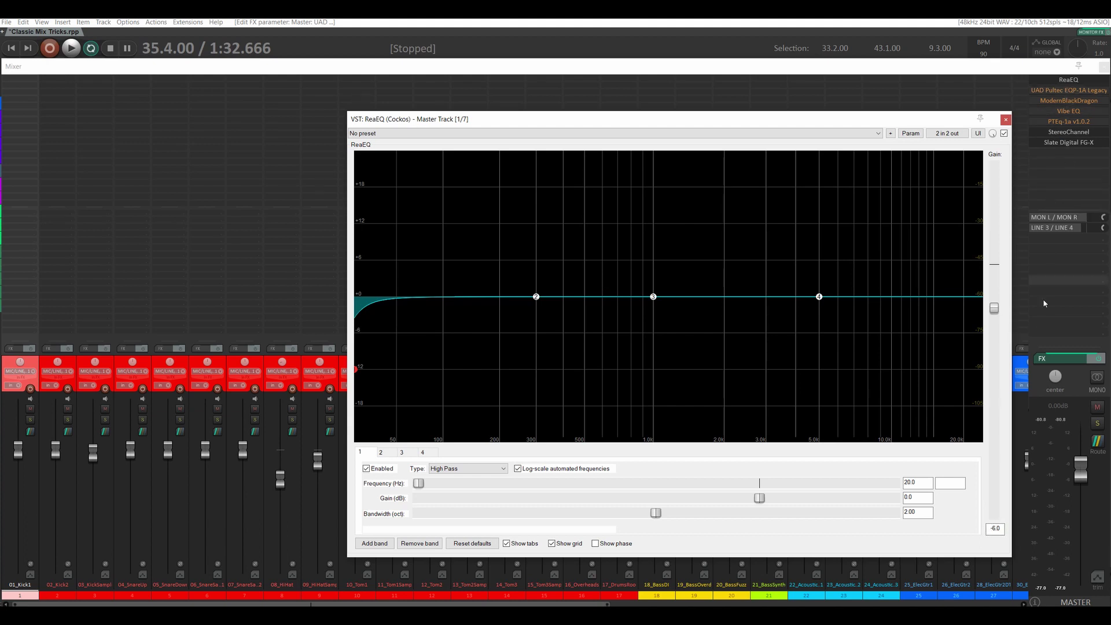
click(1006, 120)
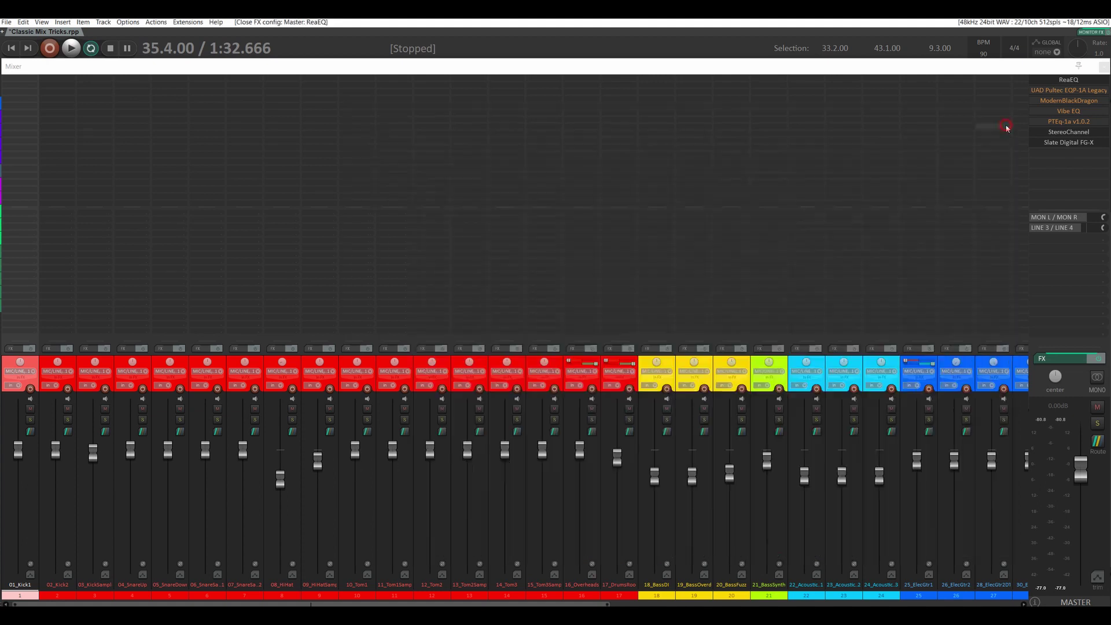
Step: Open the UAD Pultec EQP-1A Legacy on the master track and compare it bypassed and active during playback, leaving it enabled
click(1078, 90)
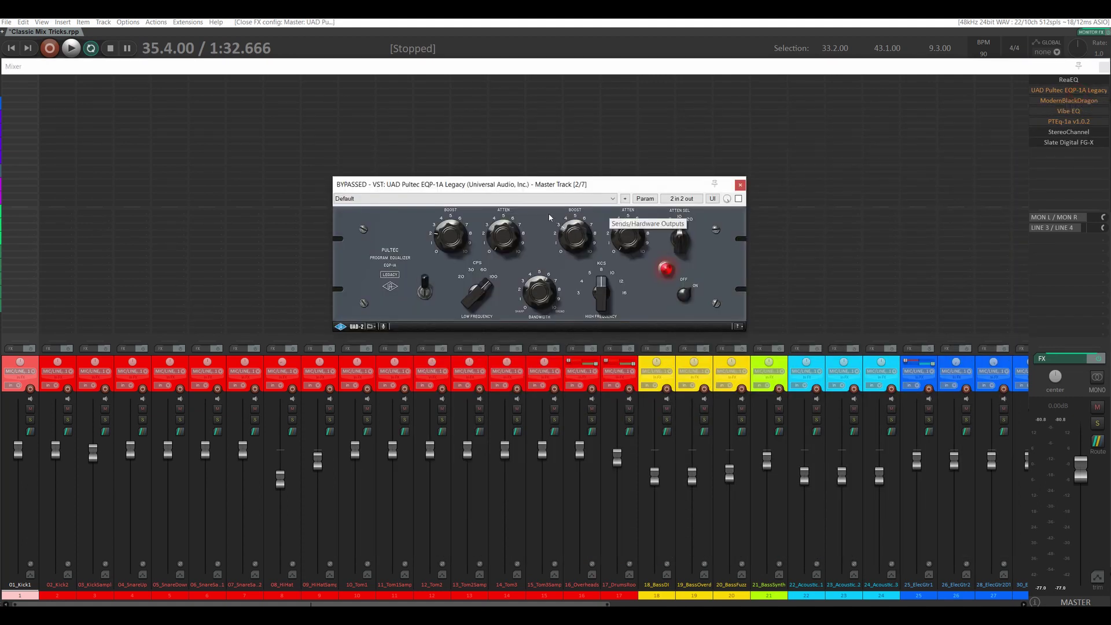
drag(553, 183, 543, 133)
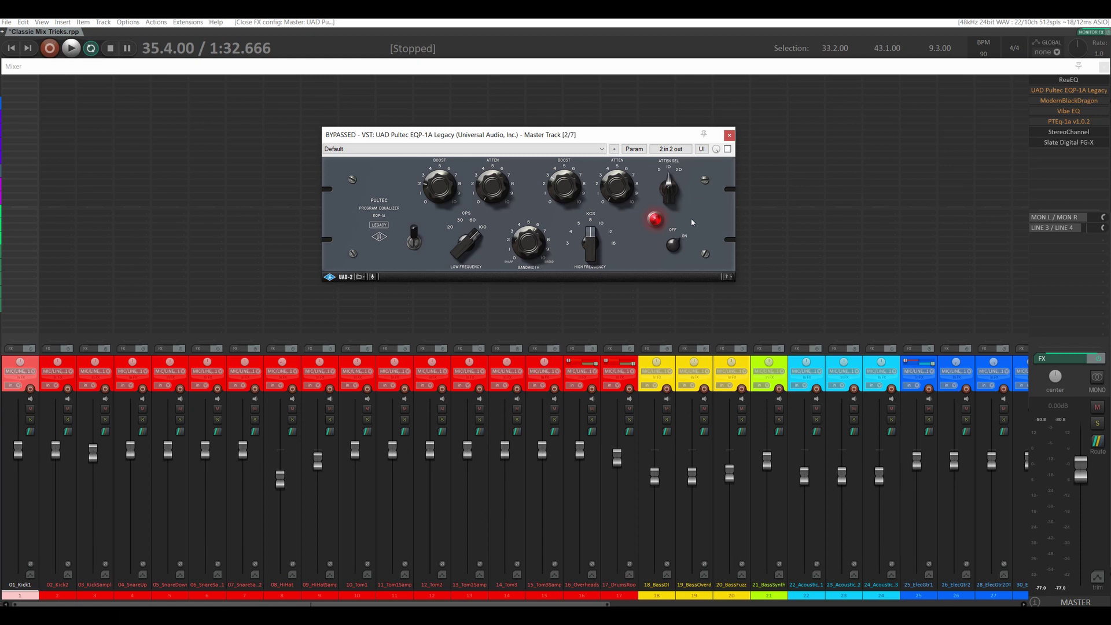
key(space)
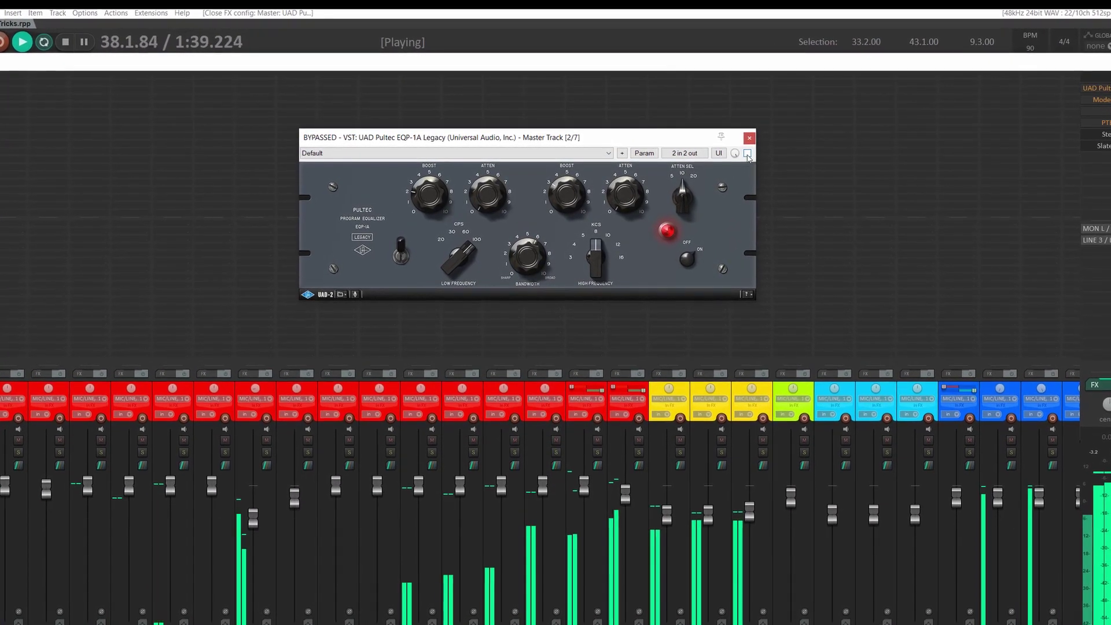
click(751, 154)
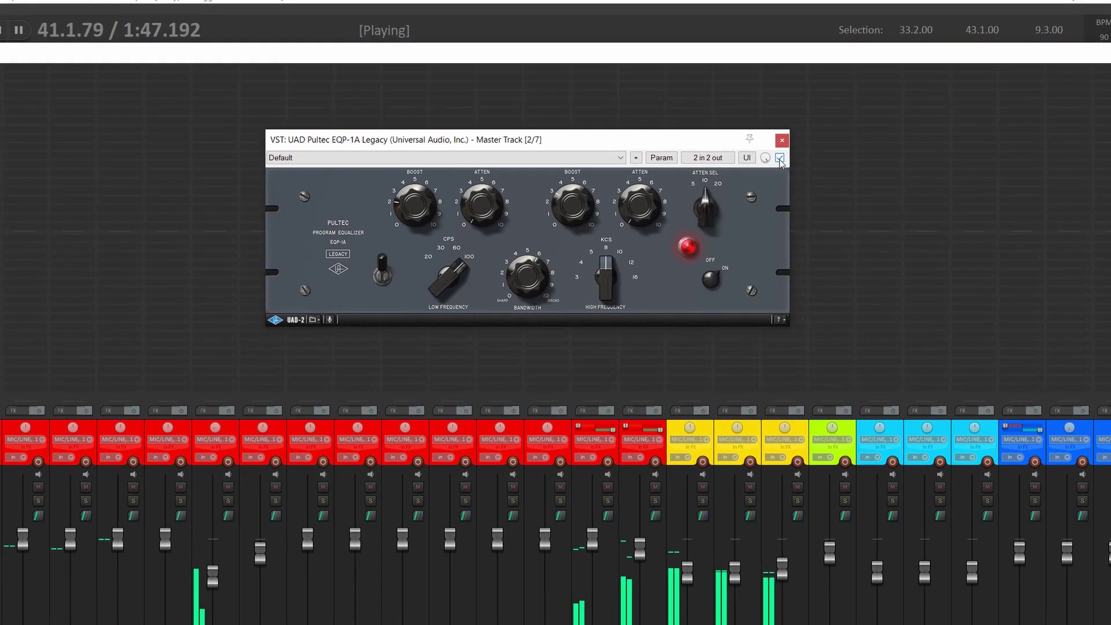
click(776, 157)
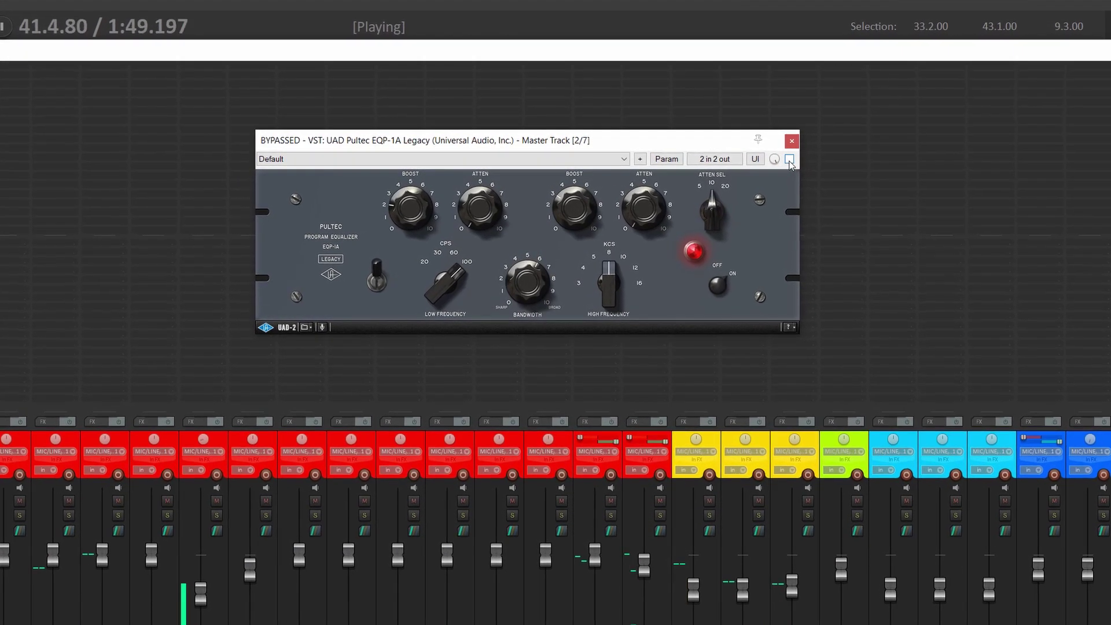
click(785, 159)
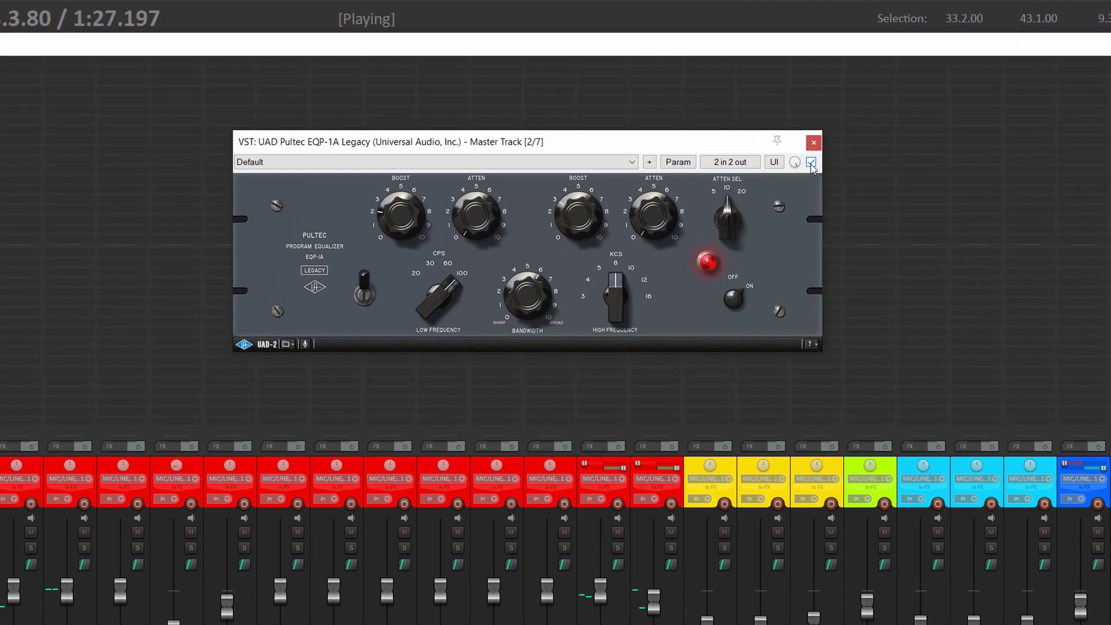
click(805, 162)
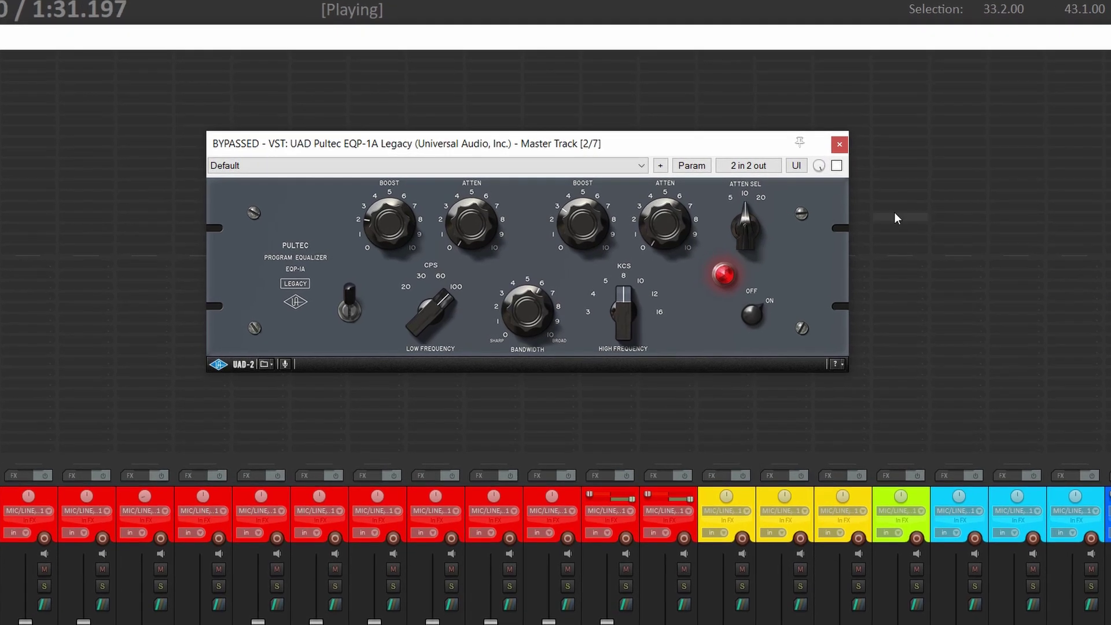
click(844, 167)
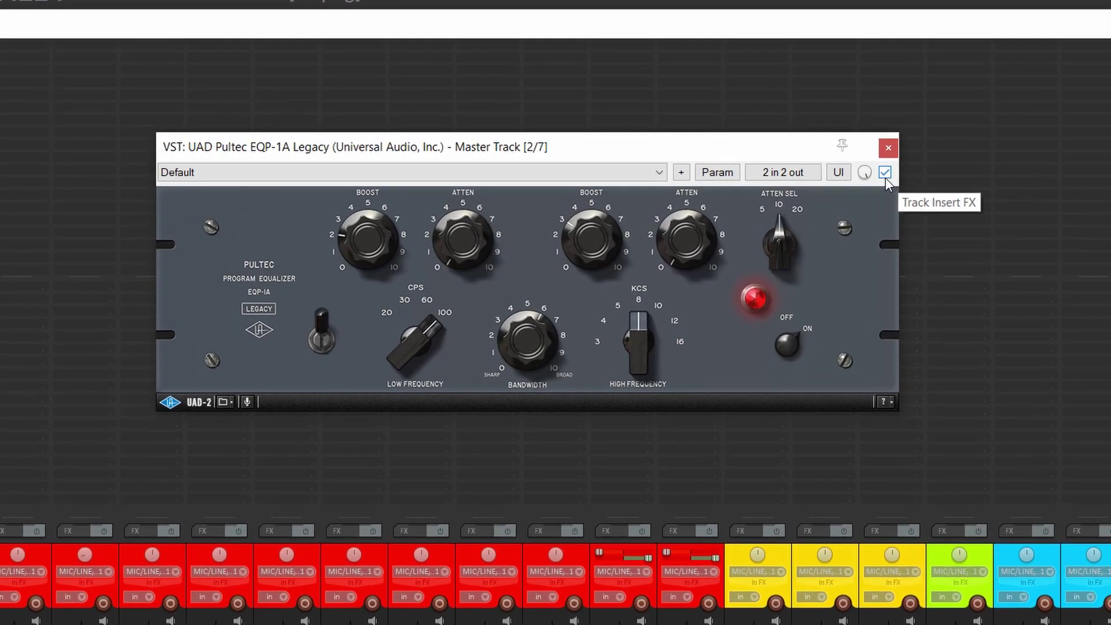
click(876, 172)
click(894, 177)
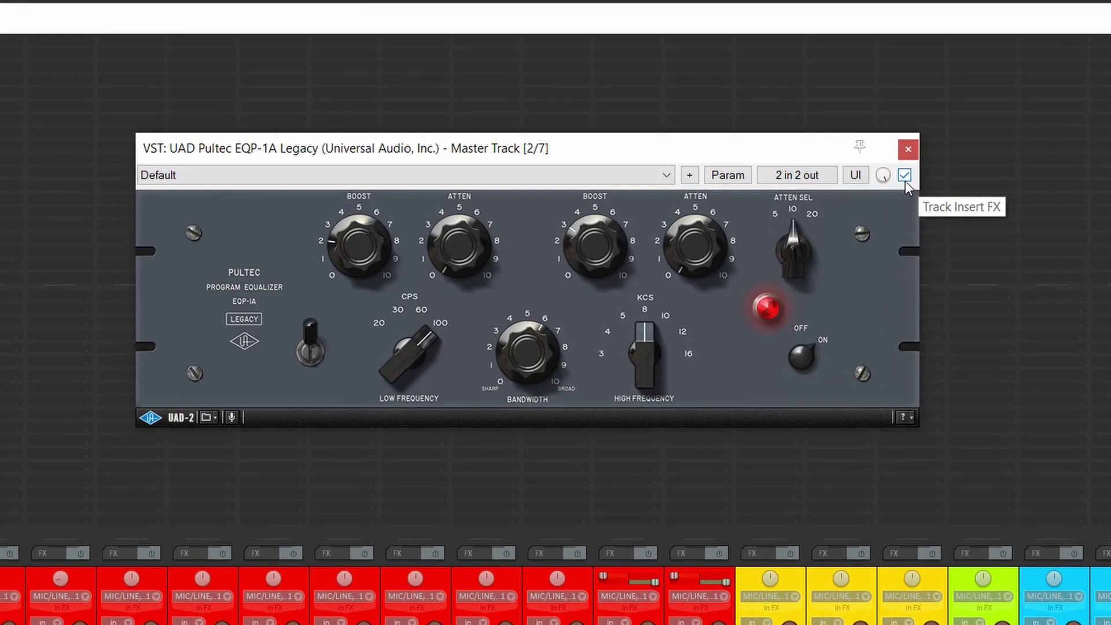
click(915, 179)
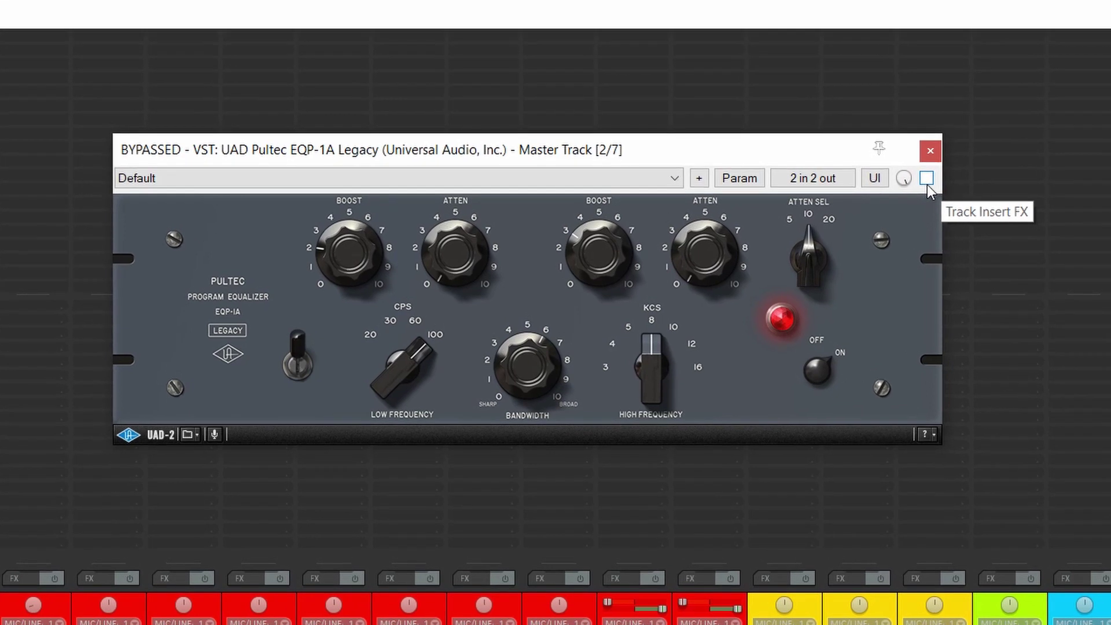
click(938, 181)
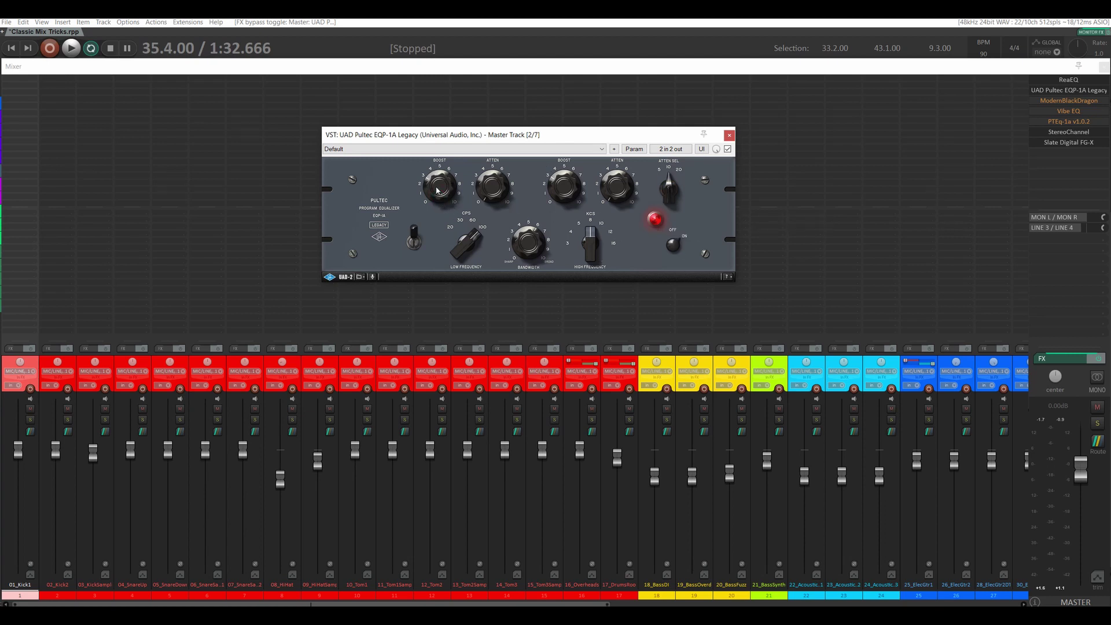
Step: Turn up the Pultec's low-frequency Boost slightly and compare the mix with the plug-in bypassed and active, leaving it enabled
drag(438, 190, 437, 182)
click(730, 149)
key(space)
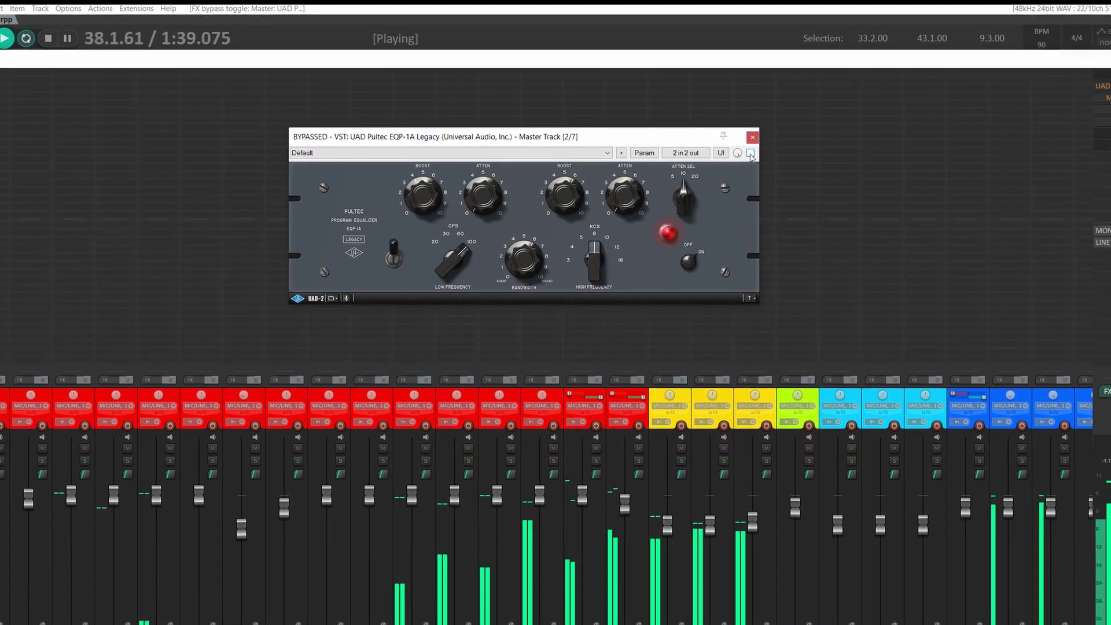
click(754, 154)
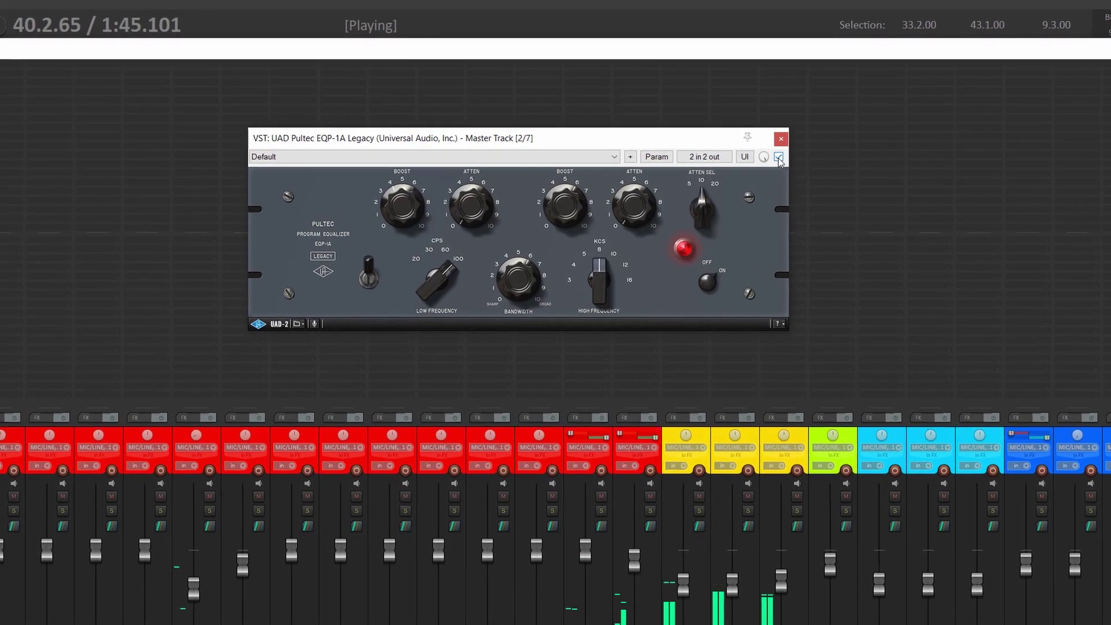
click(784, 158)
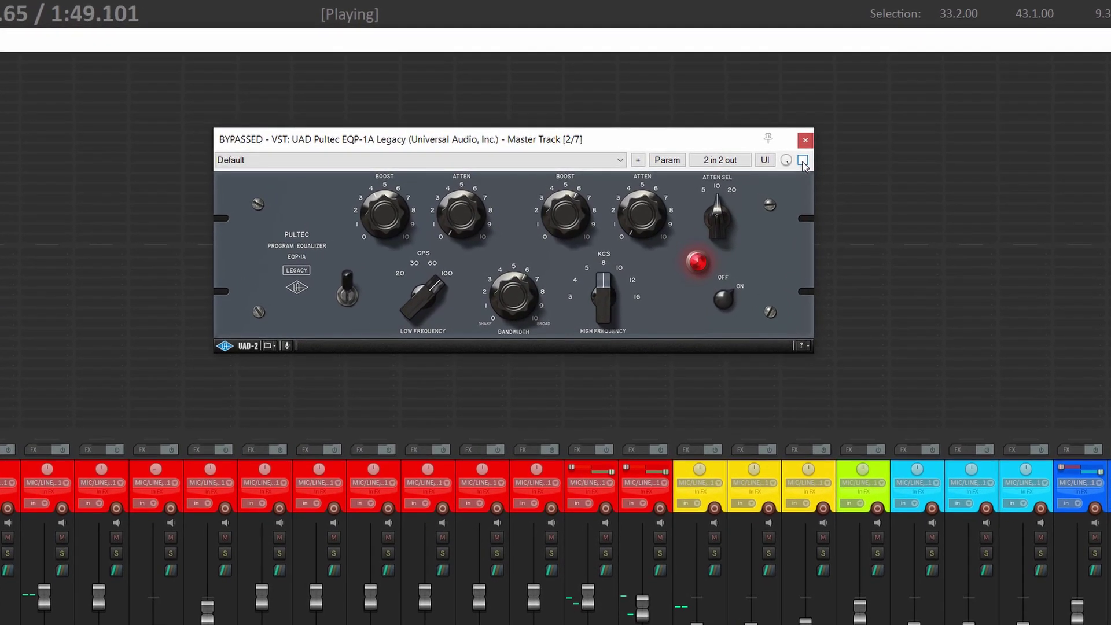
click(810, 161)
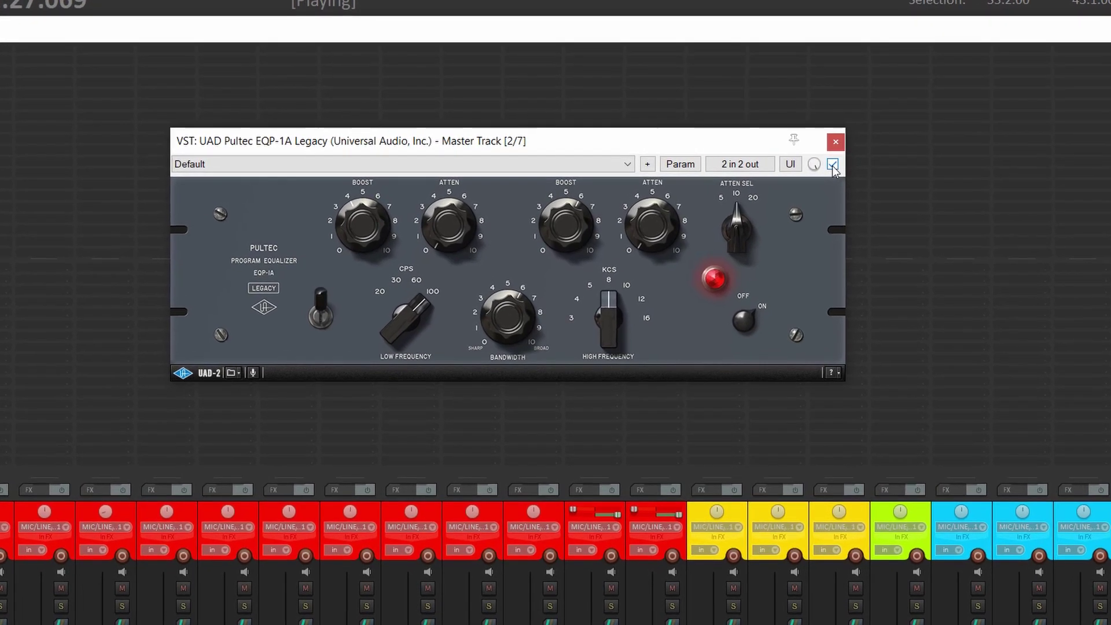
click(824, 163)
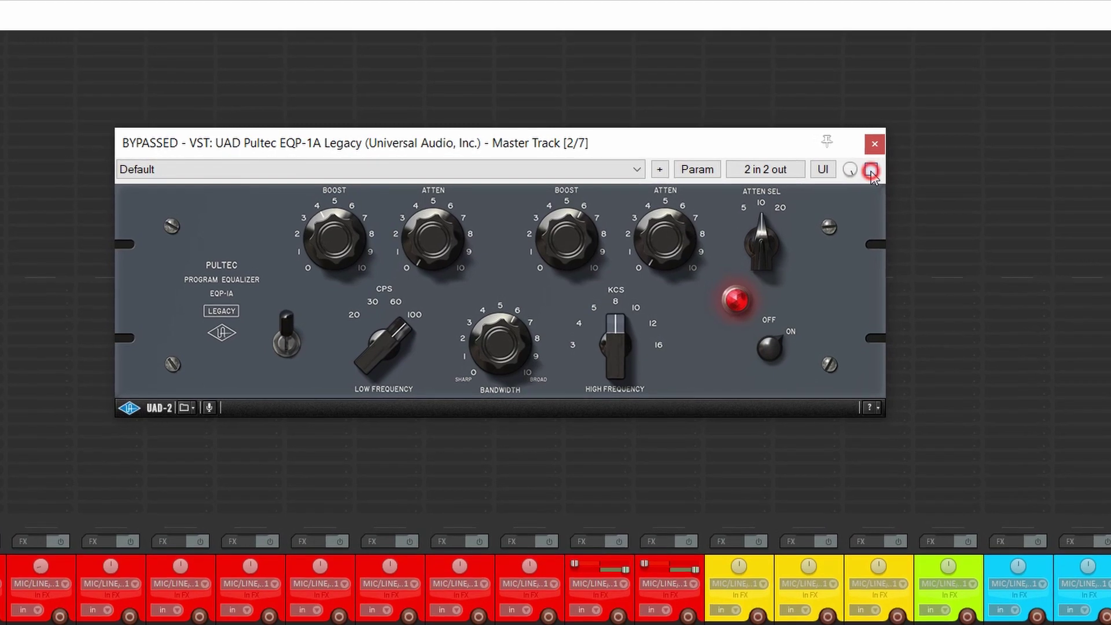
click(860, 168)
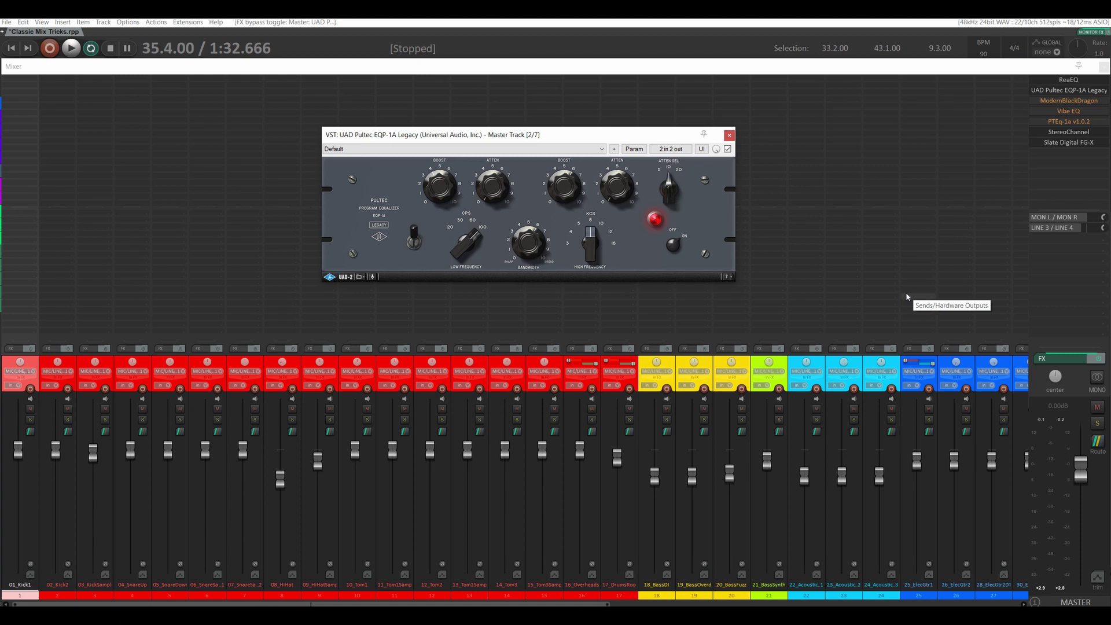
Step: Bypass the UAD Pultec EQP-1A Legacy on the master track and close its window
click(548, 133)
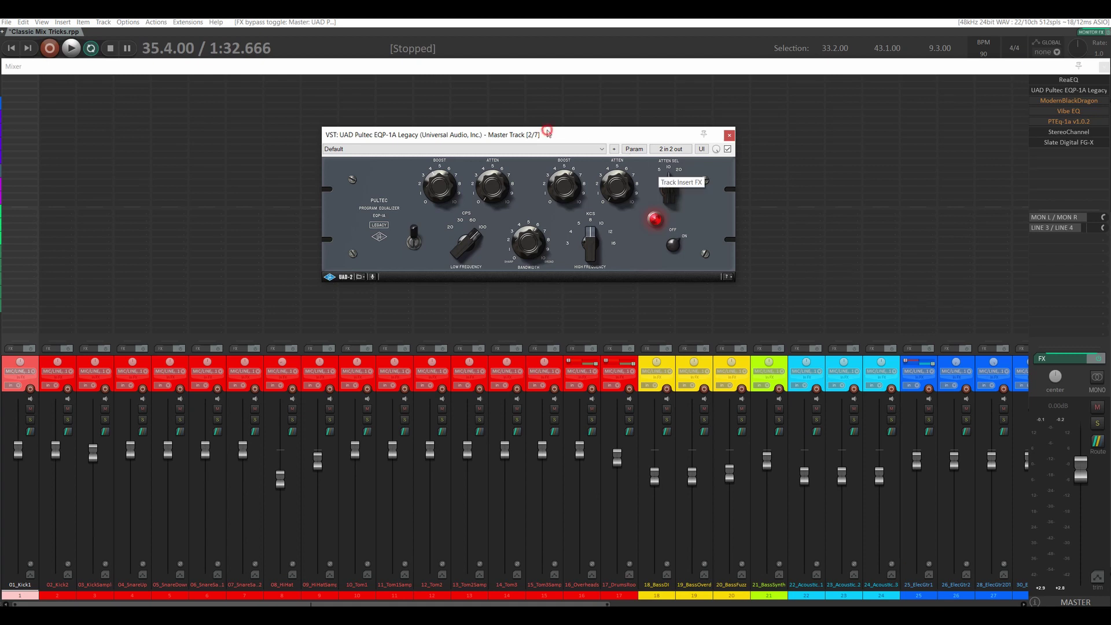
drag(548, 133, 549, 121)
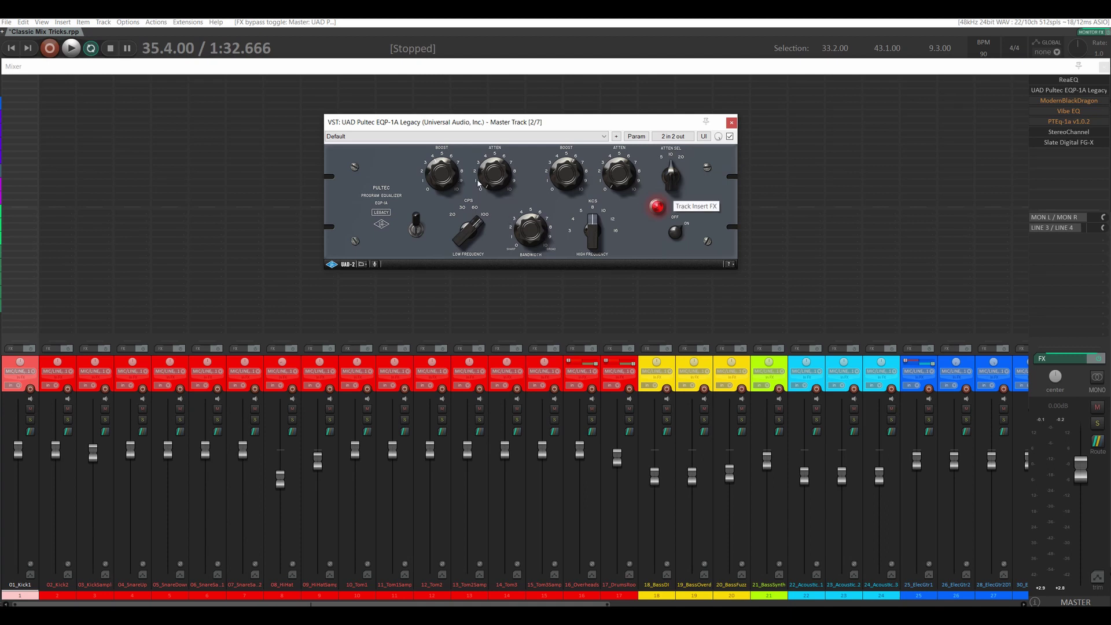
scroll(442, 177, up, 3)
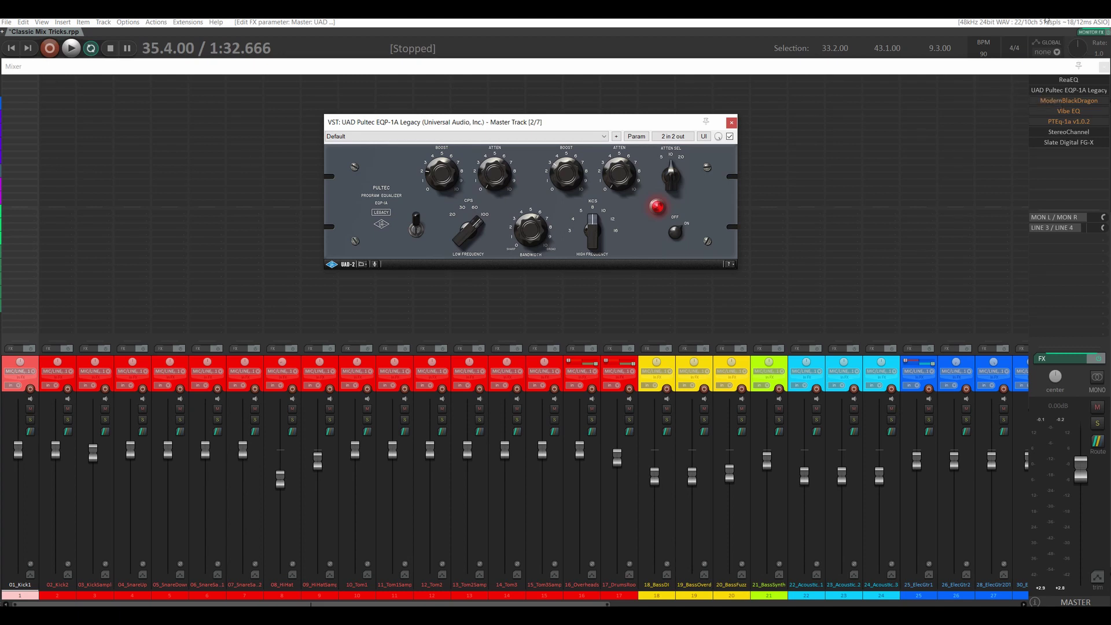
drag(530, 122, 569, 112)
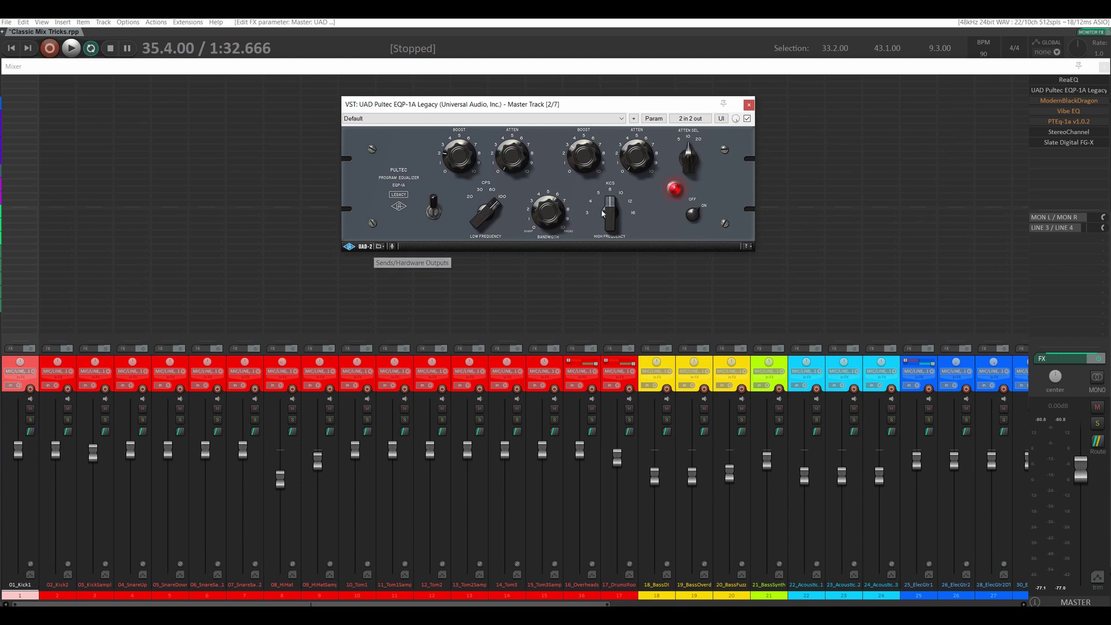
drag(557, 104, 568, 132)
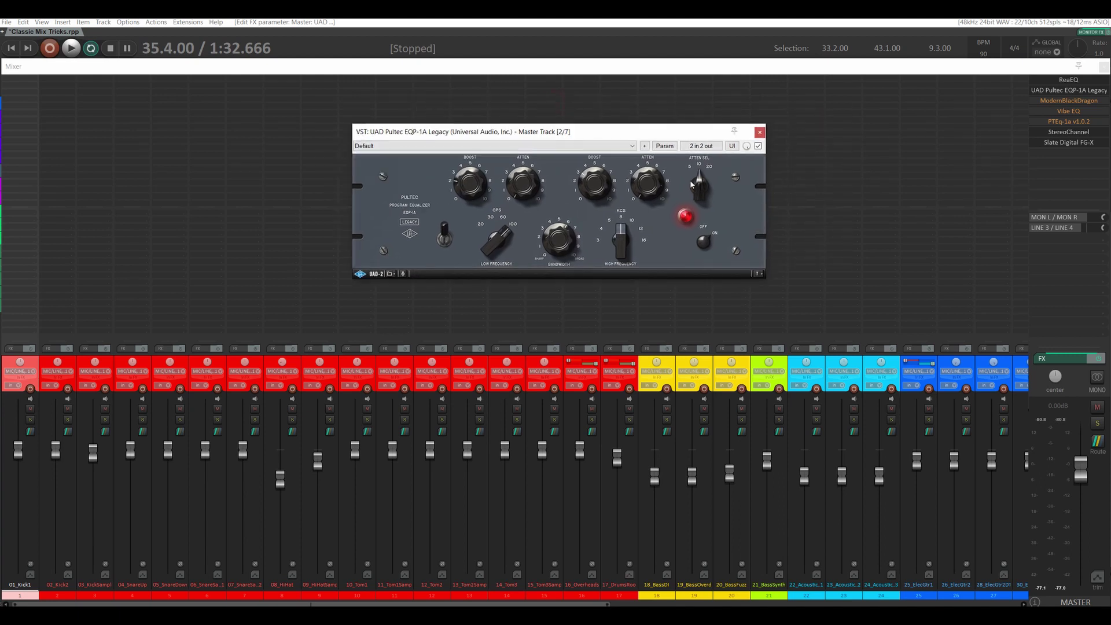
click(758, 146)
click(759, 134)
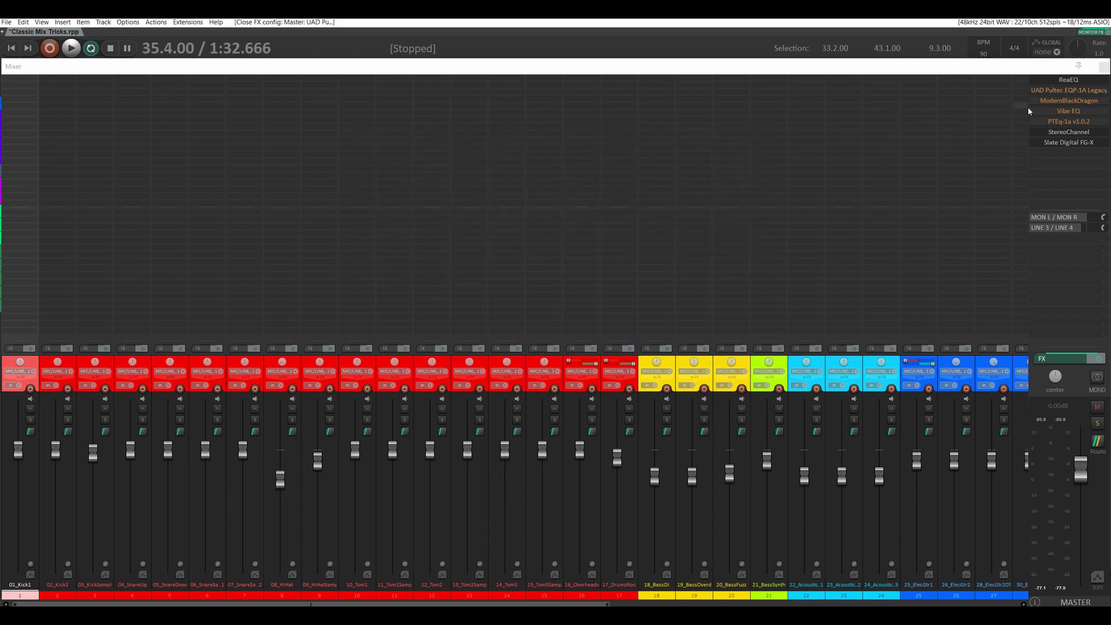
Step: Open and enable ModernBlackDragon on the master track, with its control window and interface arranged side by side over the mixer
click(1064, 101)
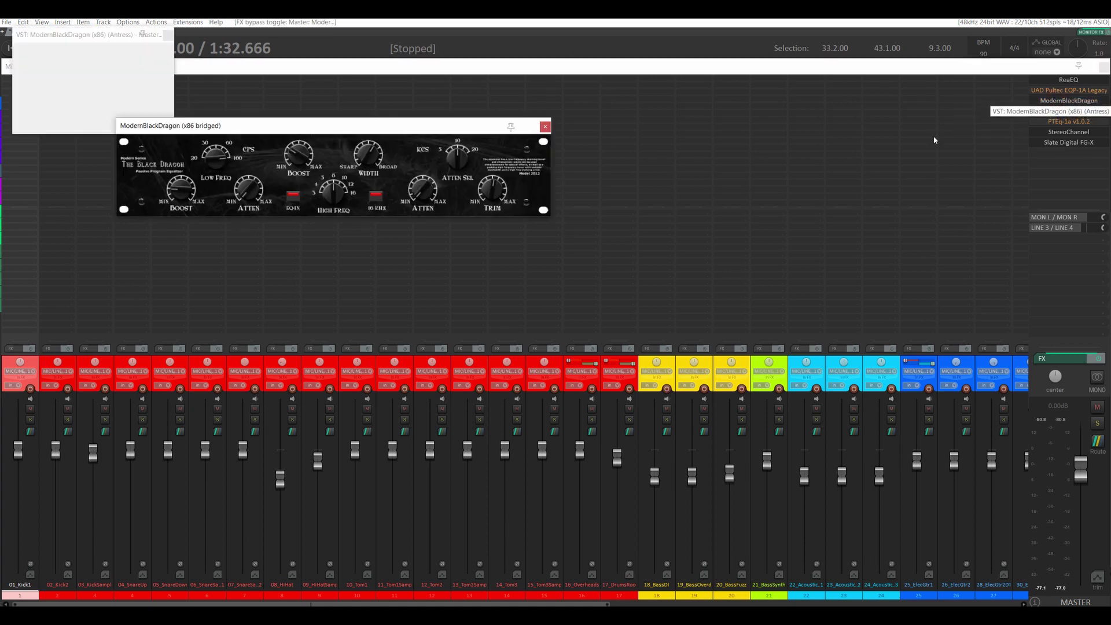
drag(291, 130, 492, 145)
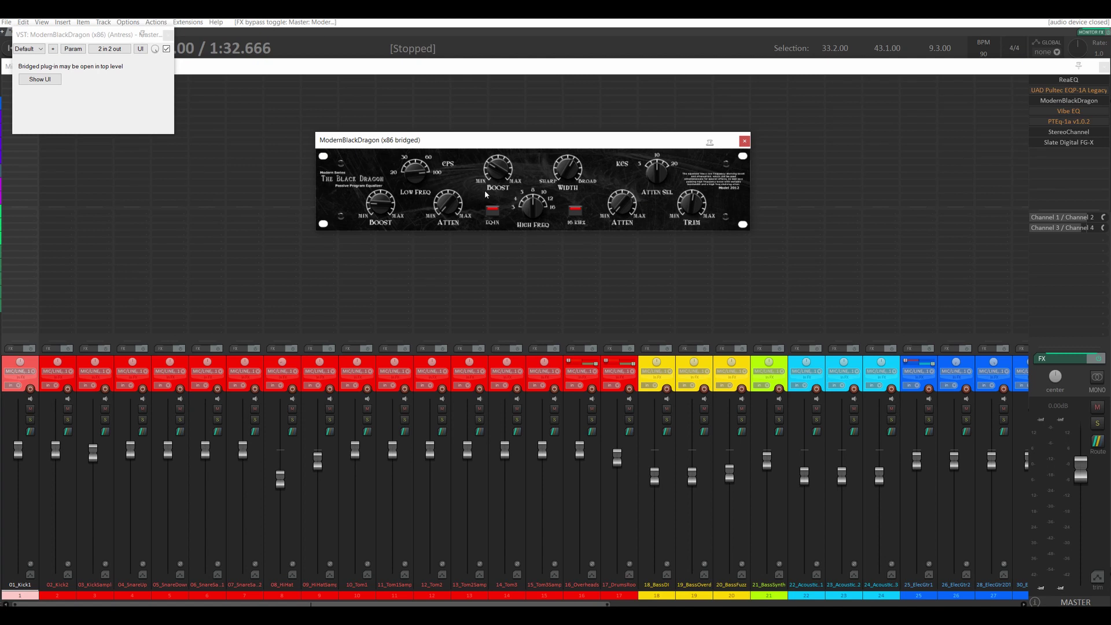
drag(119, 35, 212, 89)
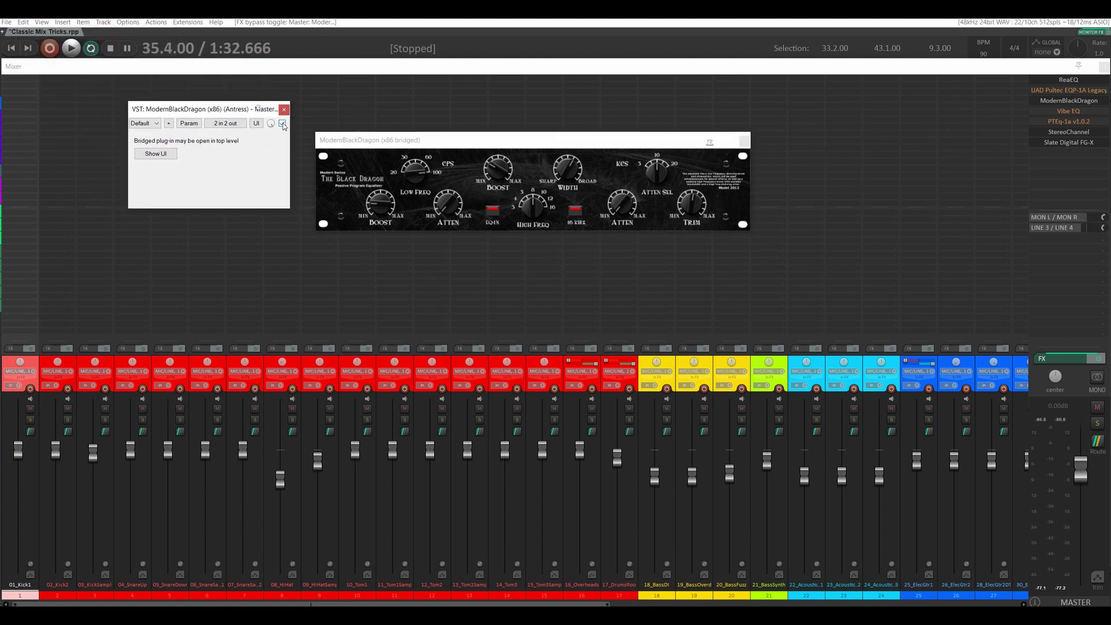
Step: Play the mix and compare it with ModernBlackDragon bypassed and active, stopping playback with the plug-in bypassed
click(283, 124)
key(space)
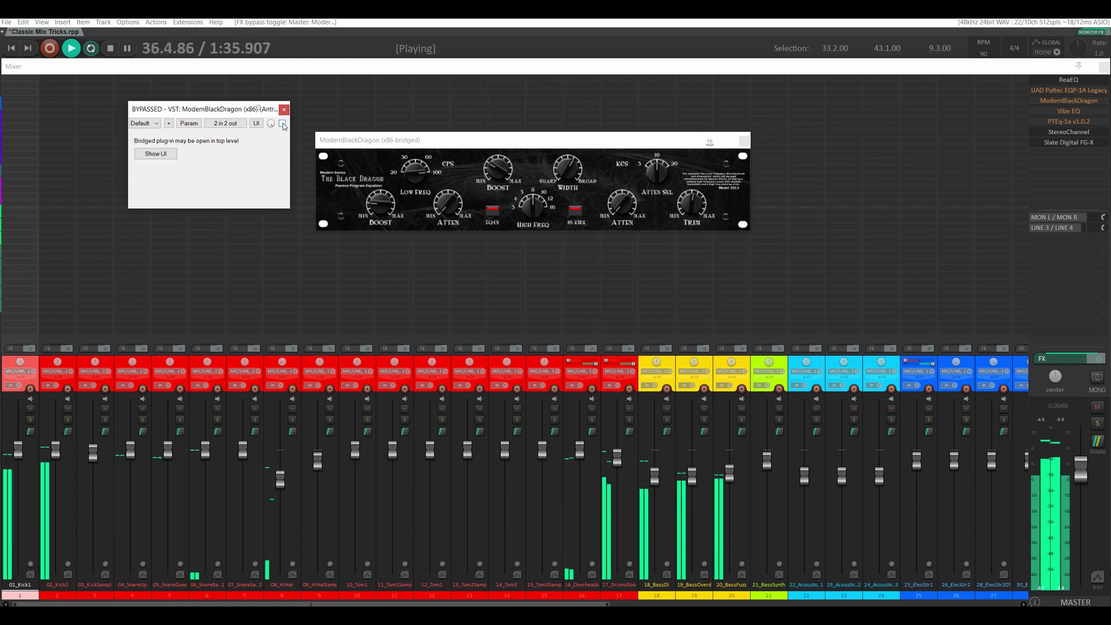
click(283, 125)
click(283, 124)
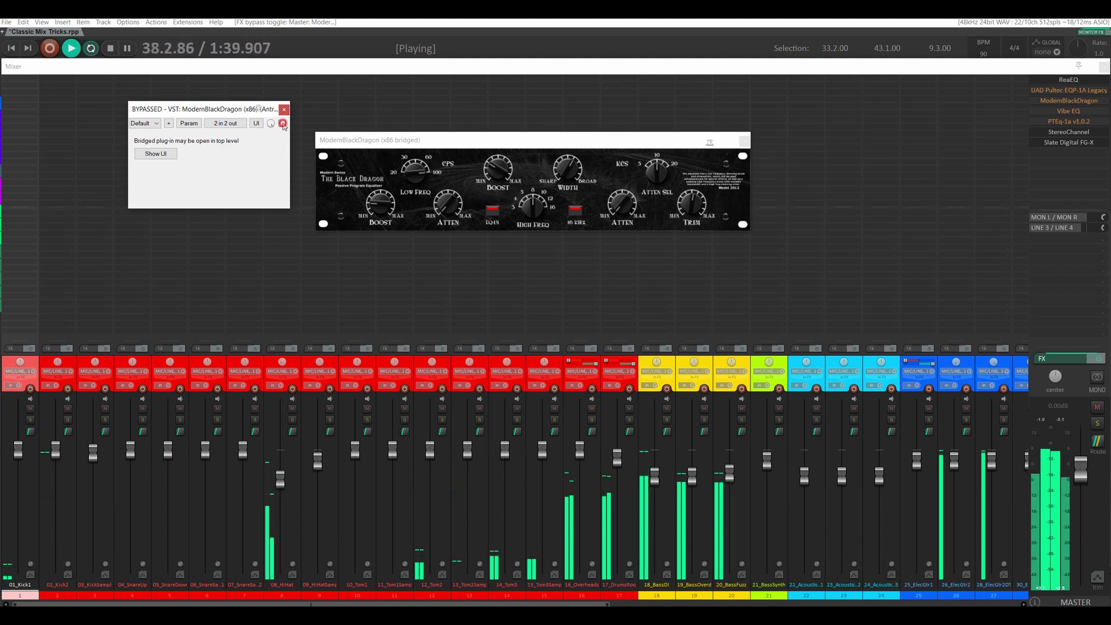
click(283, 124)
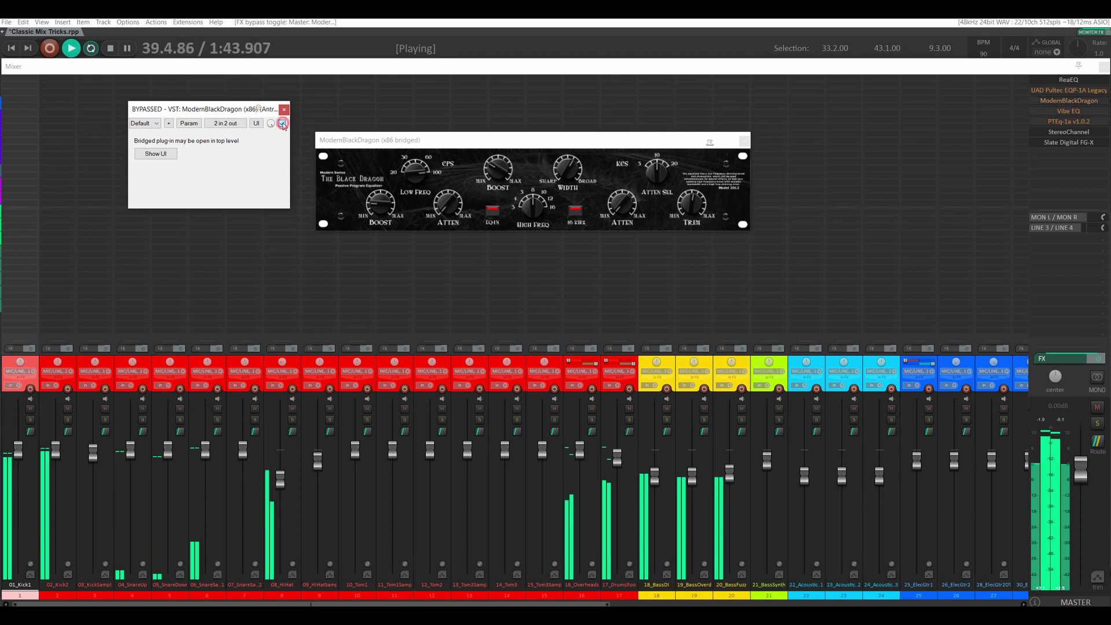
click(283, 124)
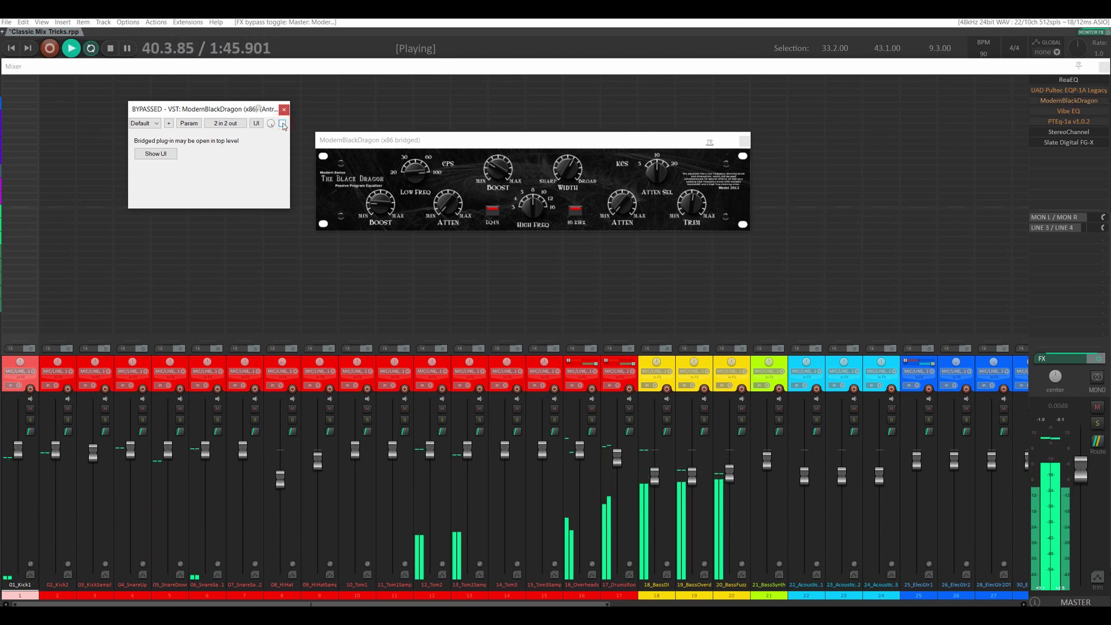
click(283, 124)
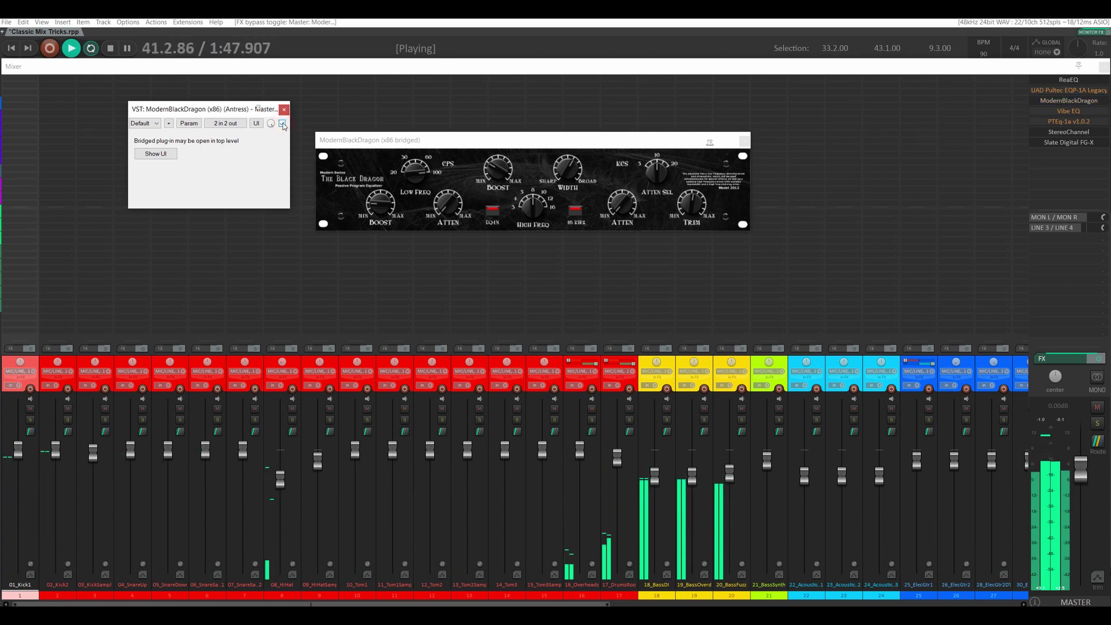
click(283, 124)
key(space)
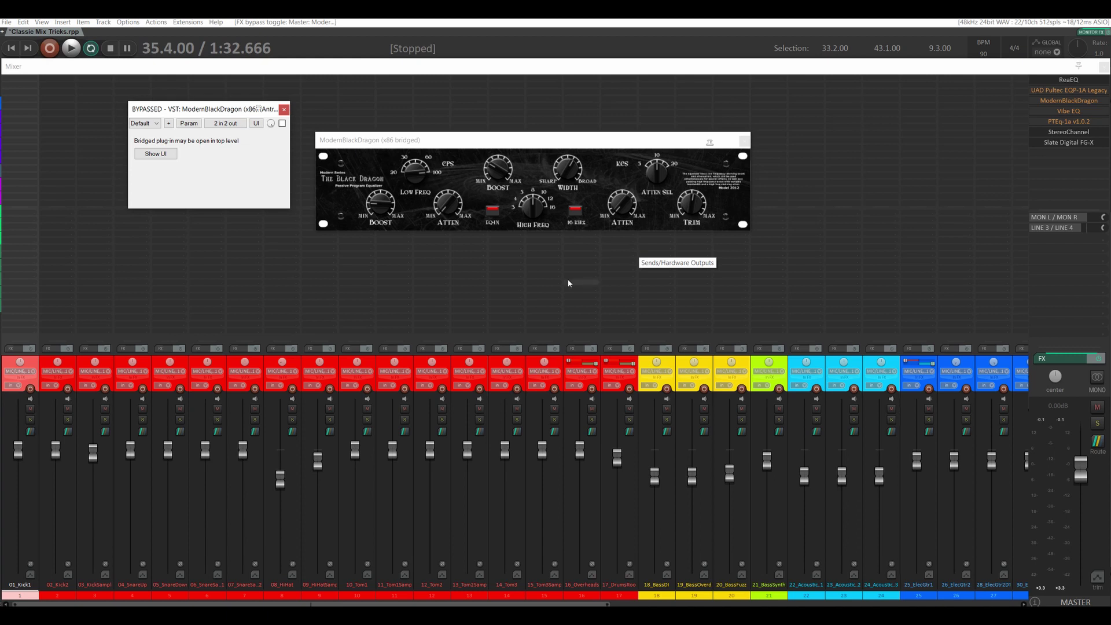
Step: Turn up ModernBlackDragon's low-frequency and high-frequency Boost knobs slightly
click(382, 210)
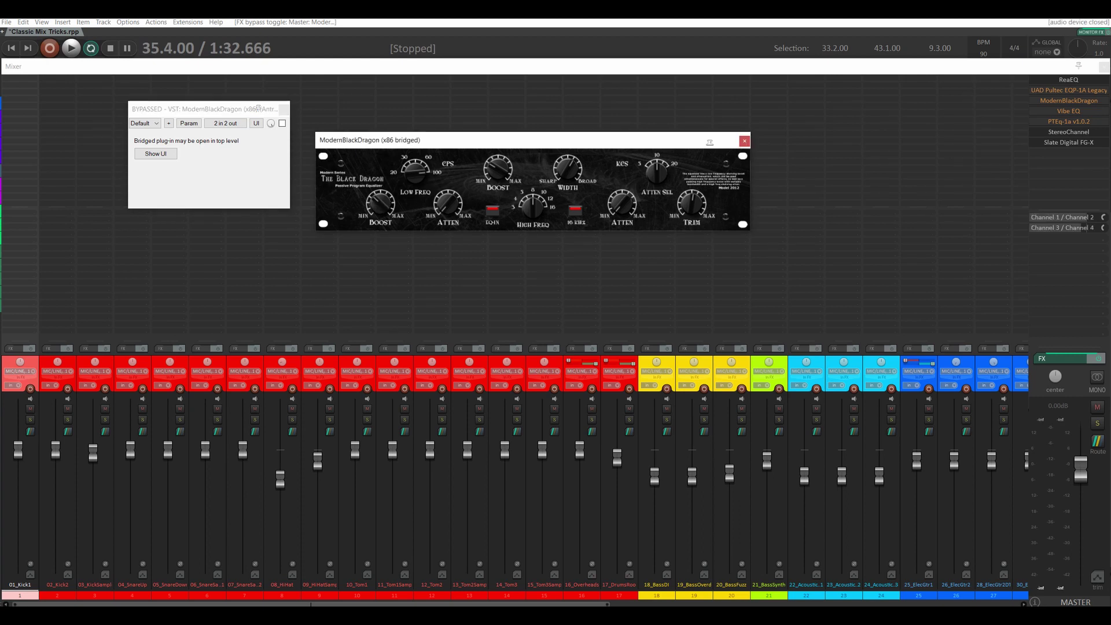
click(381, 208)
mouse_move(493, 172)
mouse_down()
mouse_move(493, 158)
mouse_move(492, 172)
mouse_up()
key(Escape)
Step: Start playback and reopen ModernBlackDragon's control window to compare the mix with the plug-in bypassed and active
key(space)
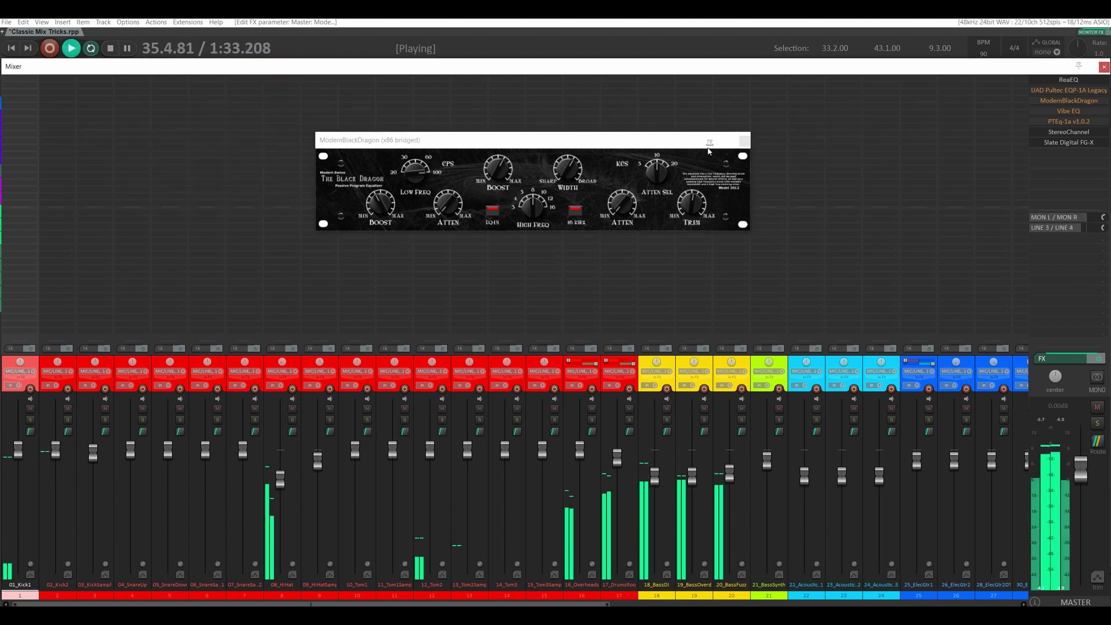
click(1060, 102)
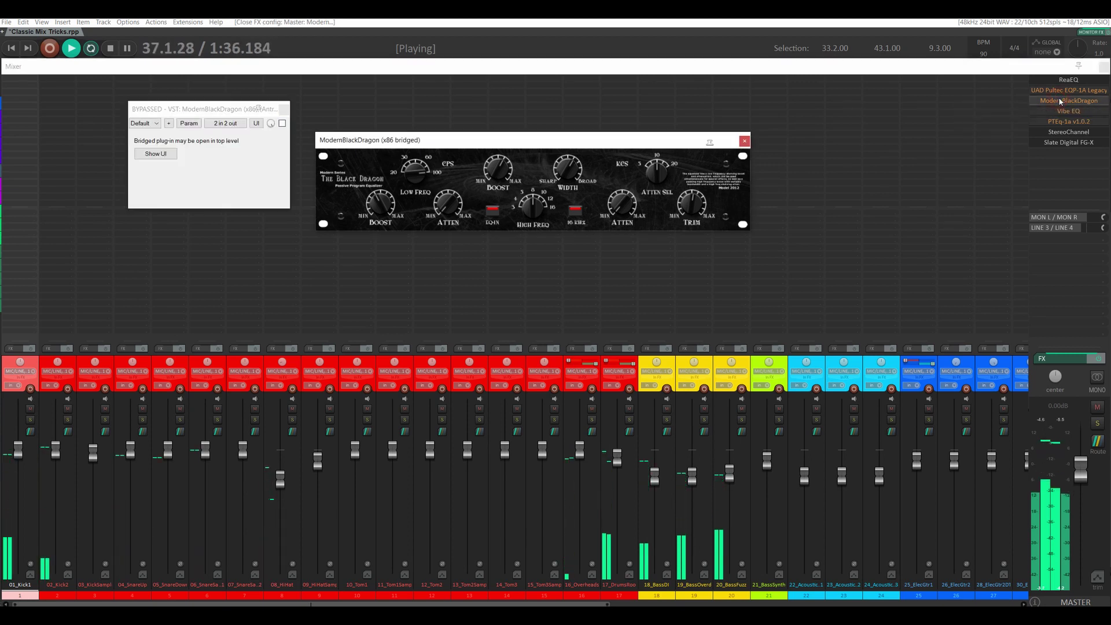
click(283, 124)
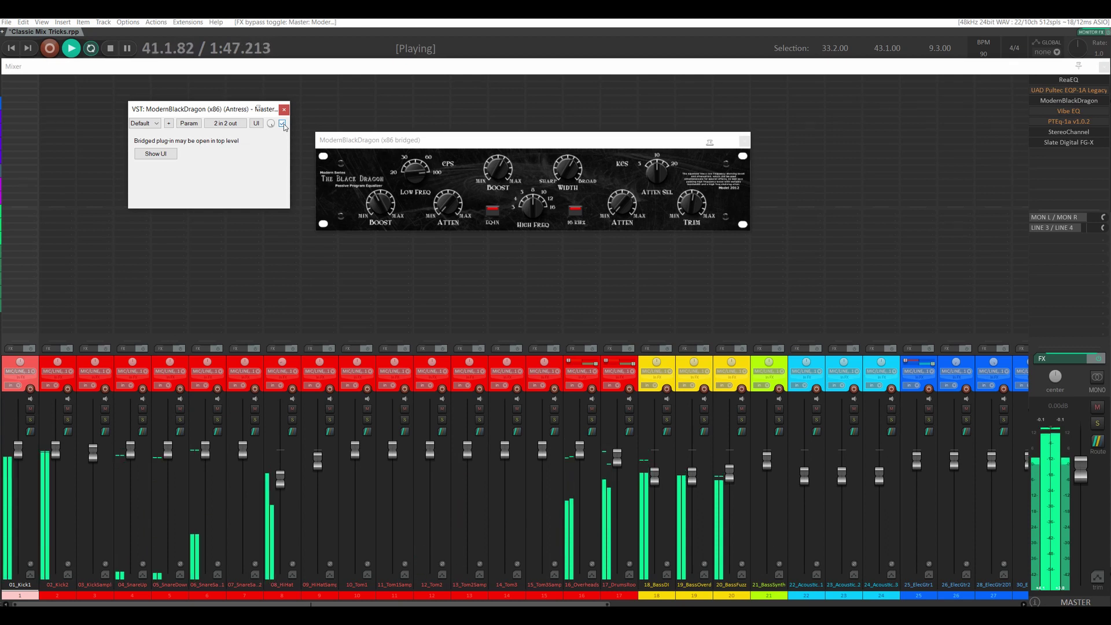
click(581, 172)
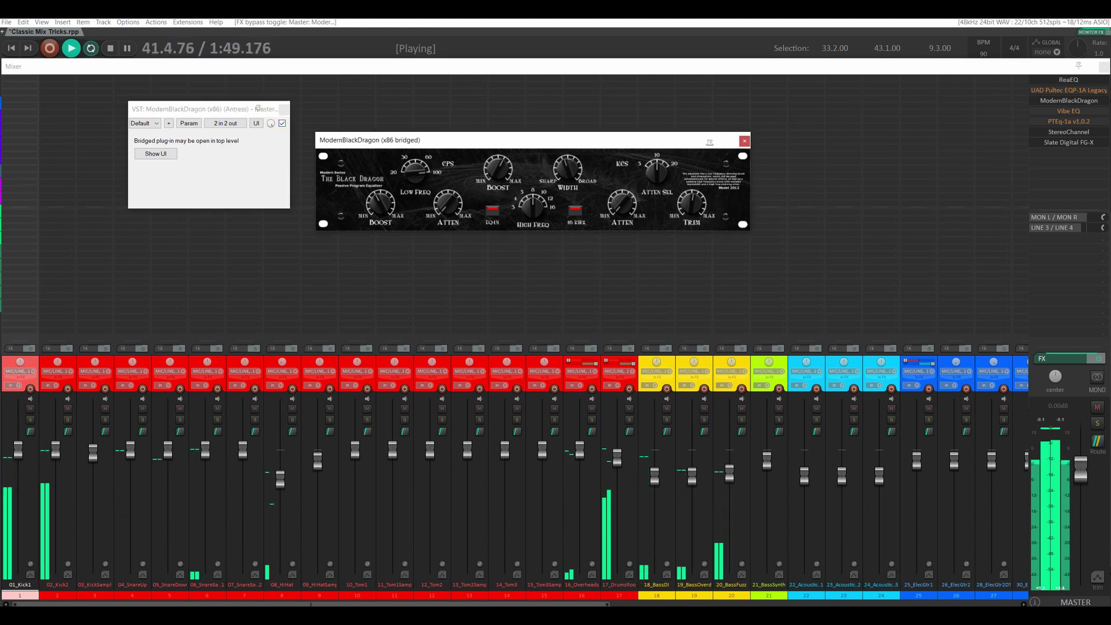
click(283, 124)
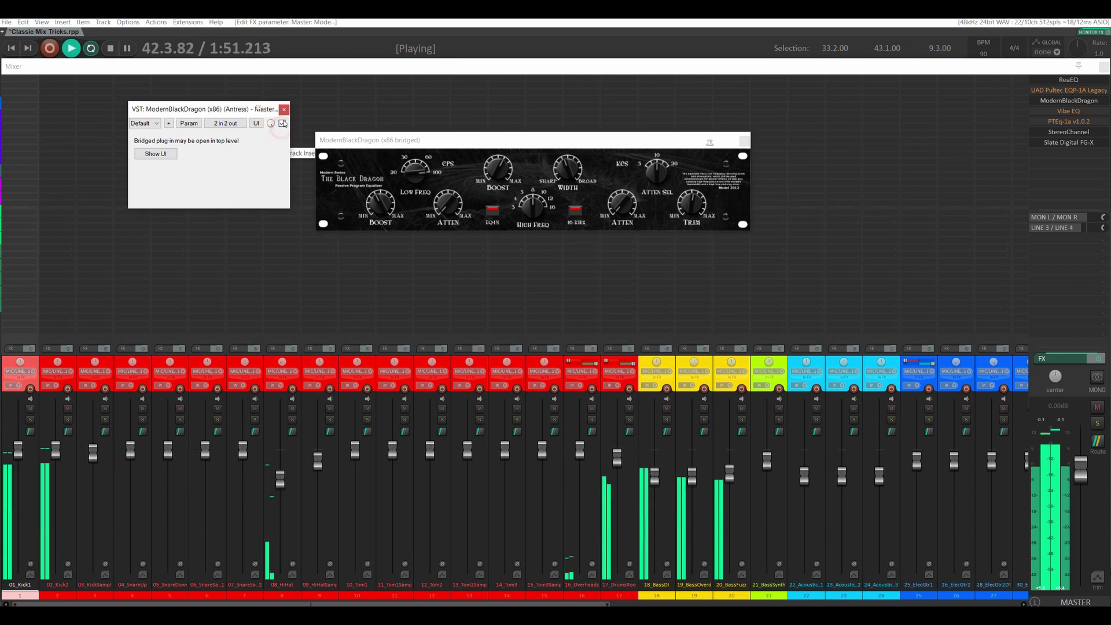
Step: Bypass ModernBlackDragon, stop playback and close both of its windows
click(282, 123)
key(space)
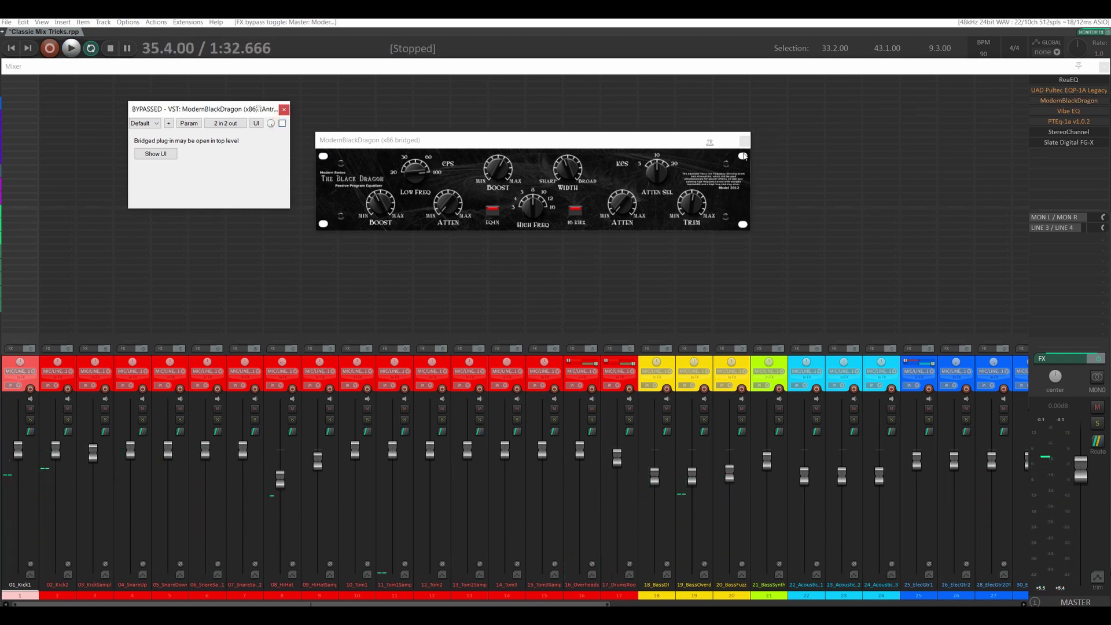
click(742, 142)
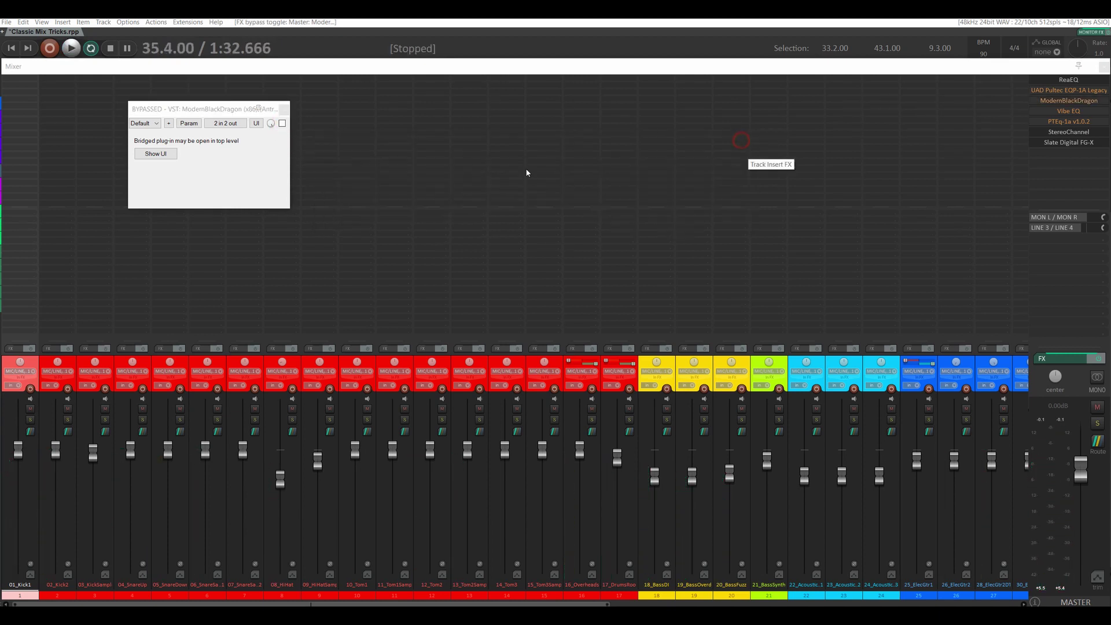
click(284, 108)
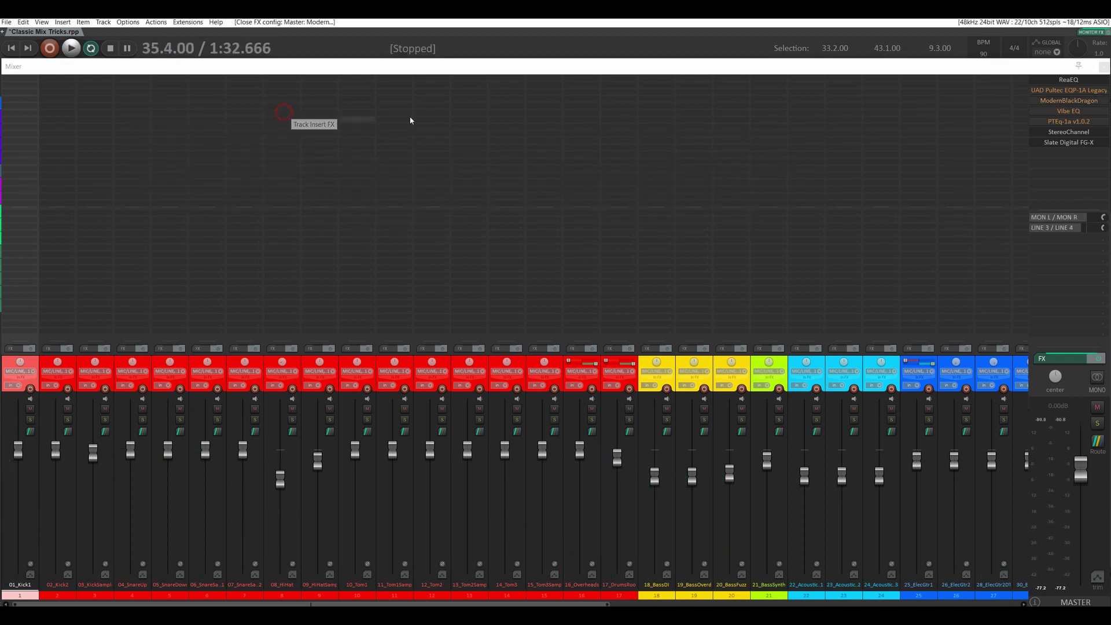
Step: Enable and open Vibe EQ on the master track, placing its window over the middle of the empty mixer area
shift+click(1056, 111)
click(1056, 111)
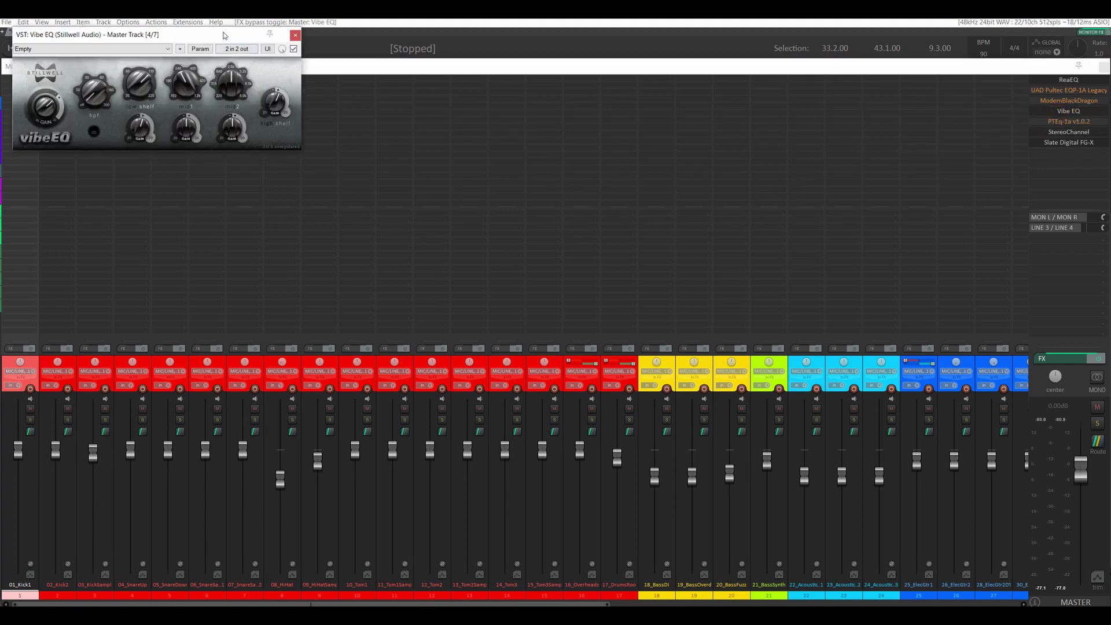
drag(226, 36, 570, 130)
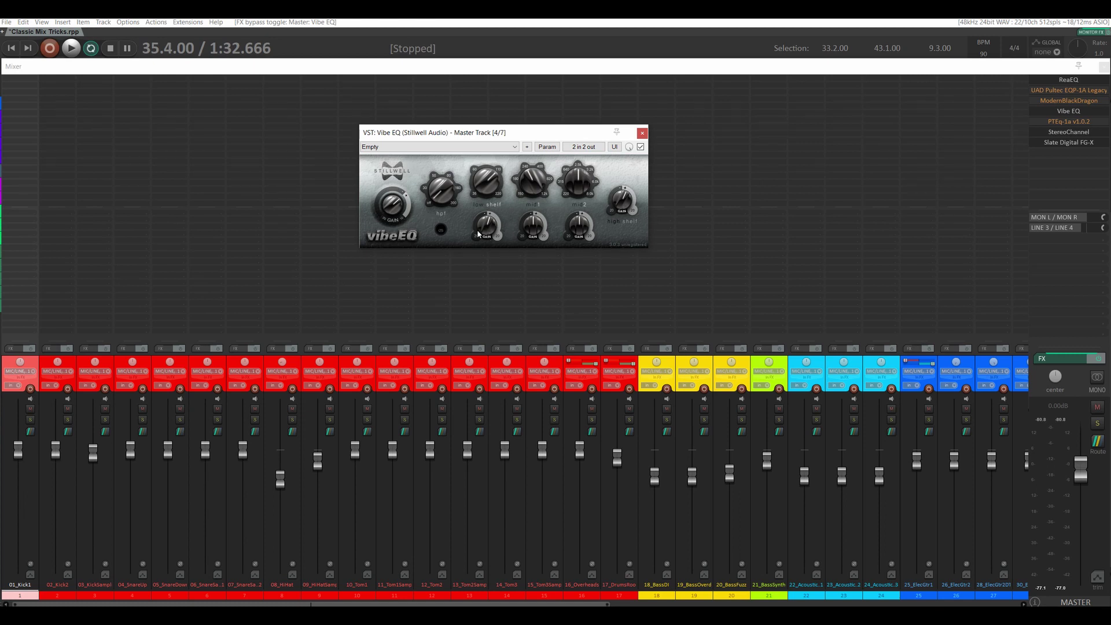
Step: Toggle the OS switch on Vibe EQ on and off
click(441, 231)
click(441, 231)
click(440, 231)
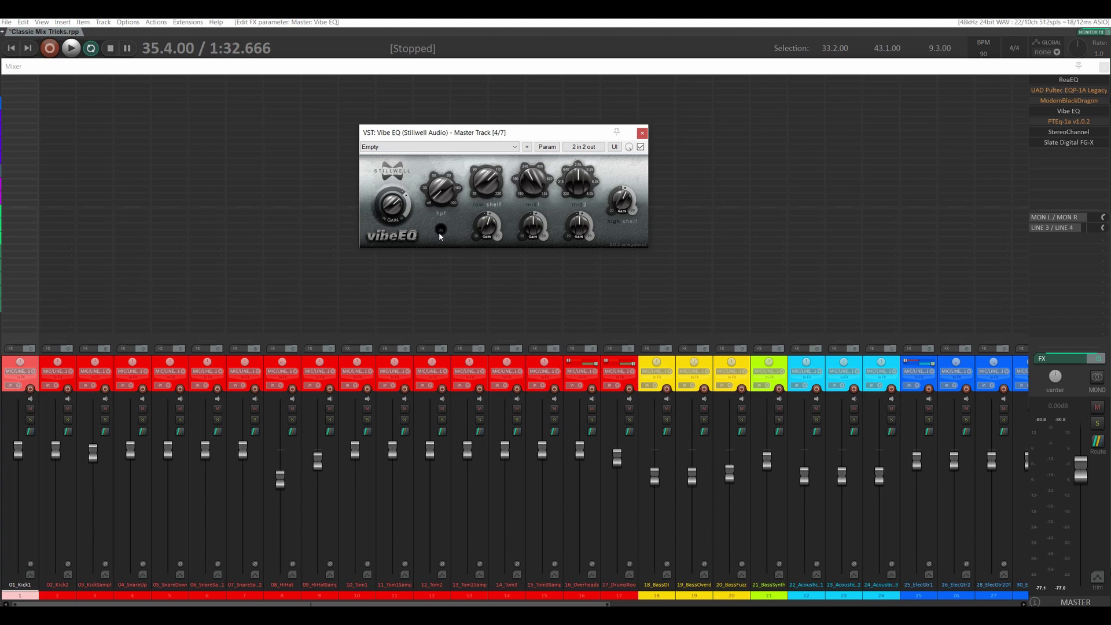
Step: Compare the mix with Vibe EQ bypassed and active, leaving the plug-in enabled
click(640, 147)
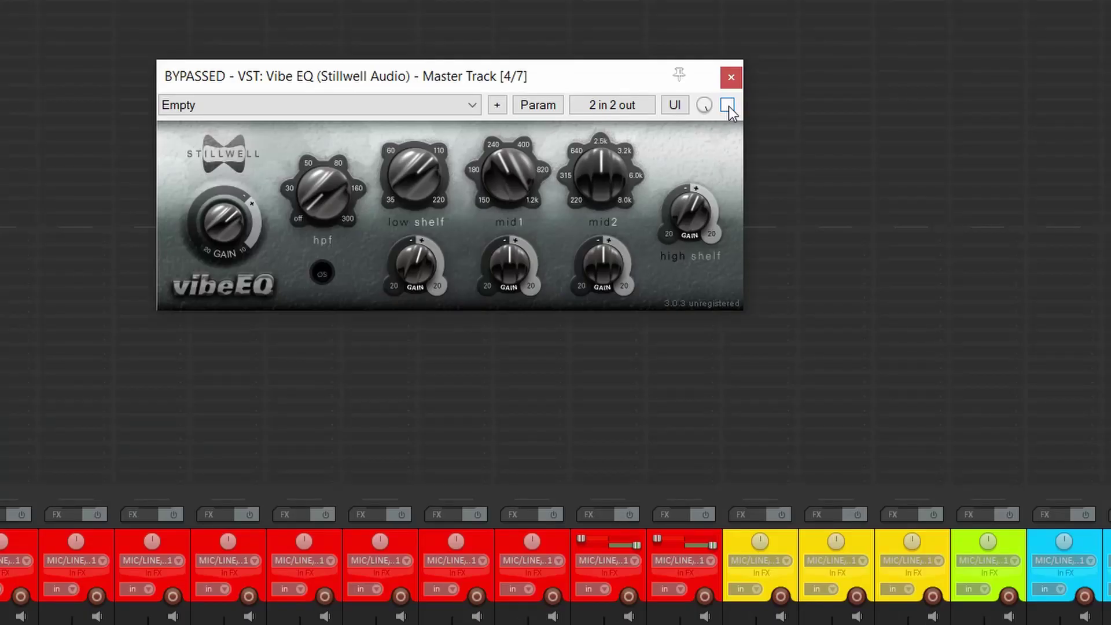
click(728, 106)
click(728, 106)
click(727, 106)
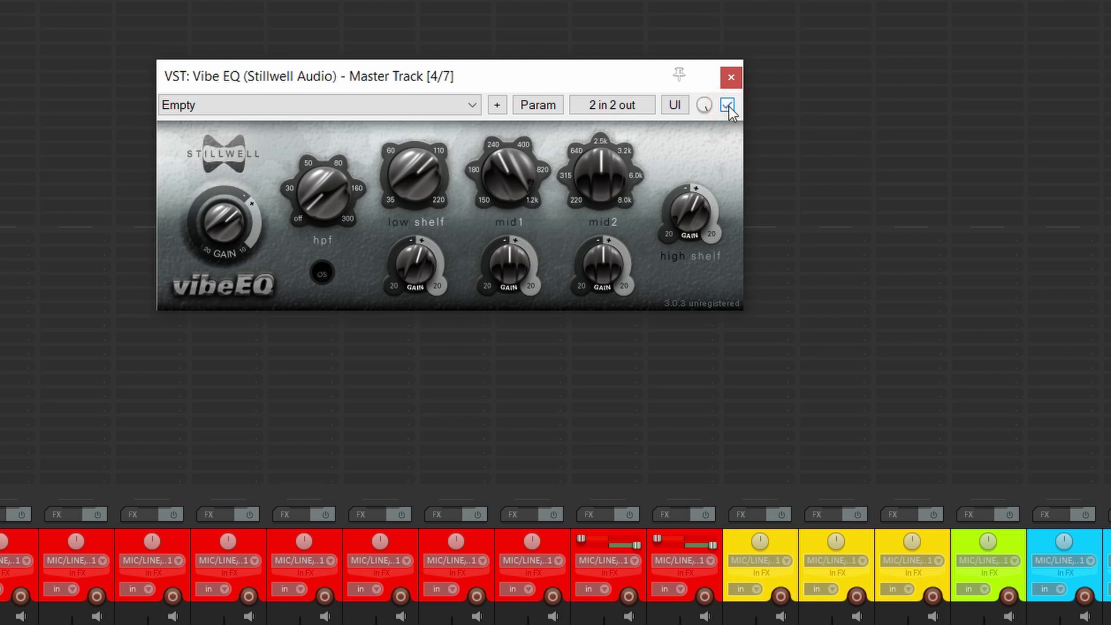
click(727, 106)
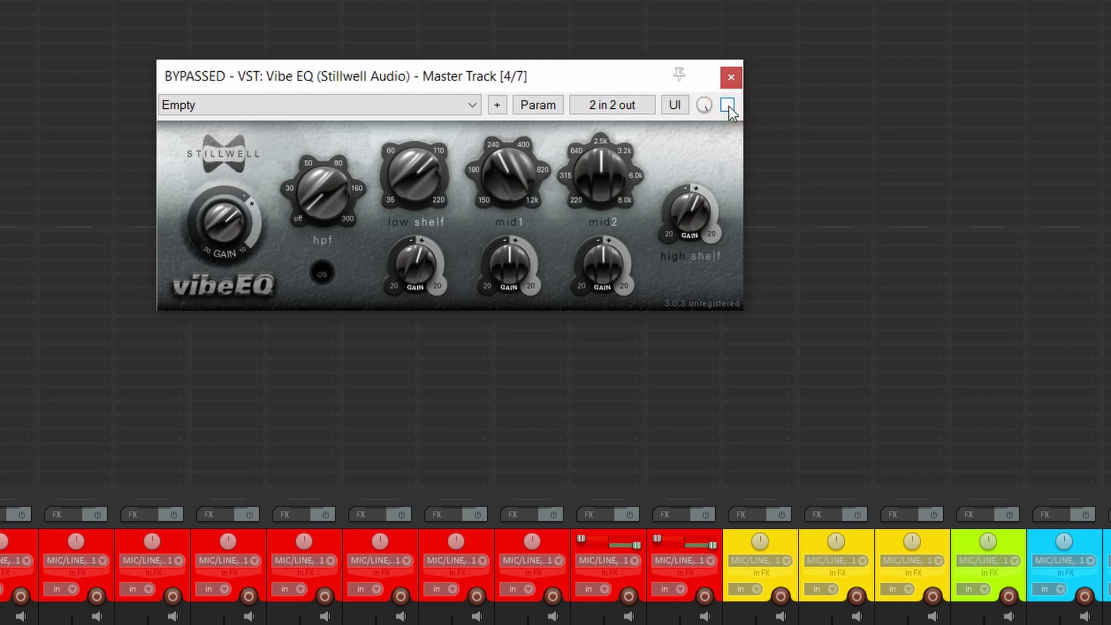
click(727, 106)
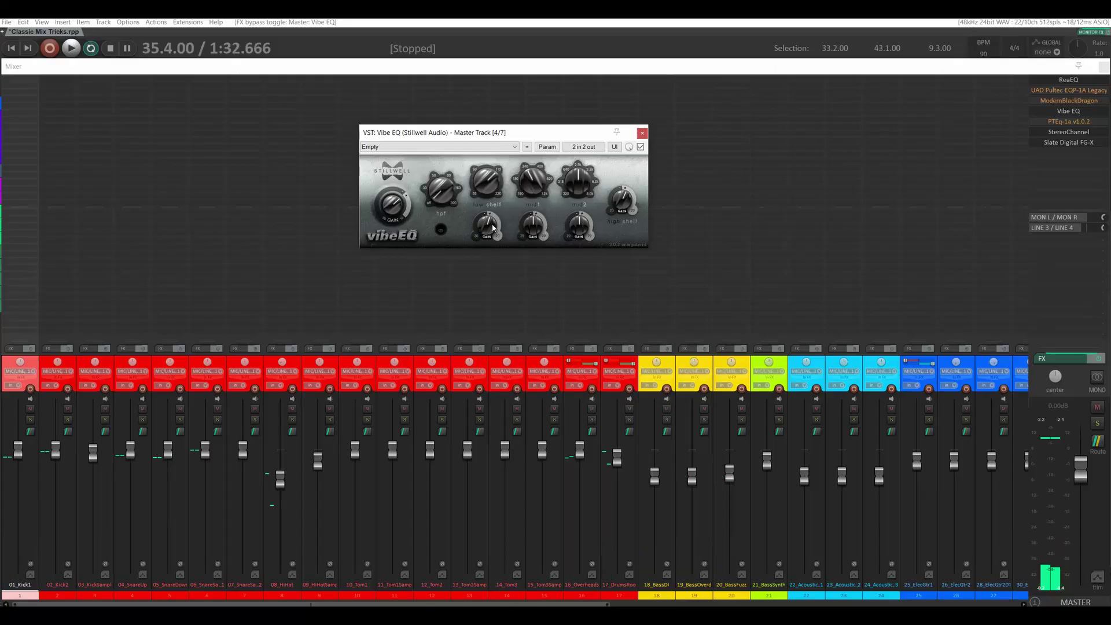
Step: Raise Vibe EQ's low shelf and high shelf gain slightly and compare the mix with the plug-in bypassed and active, leaving it enabled
drag(493, 227, 489, 239)
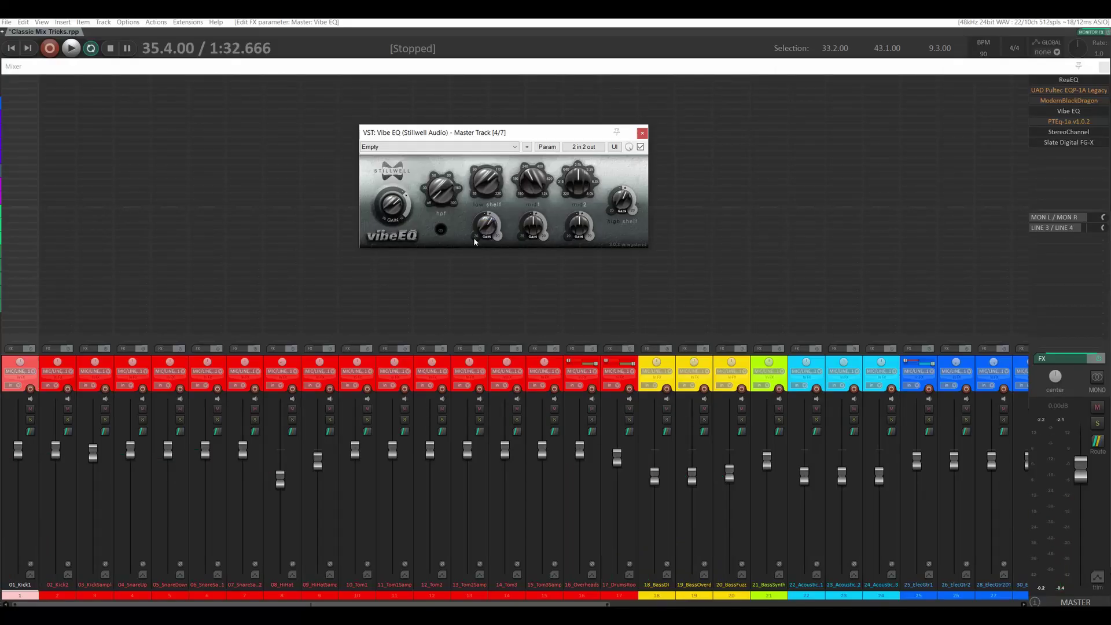
click(627, 205)
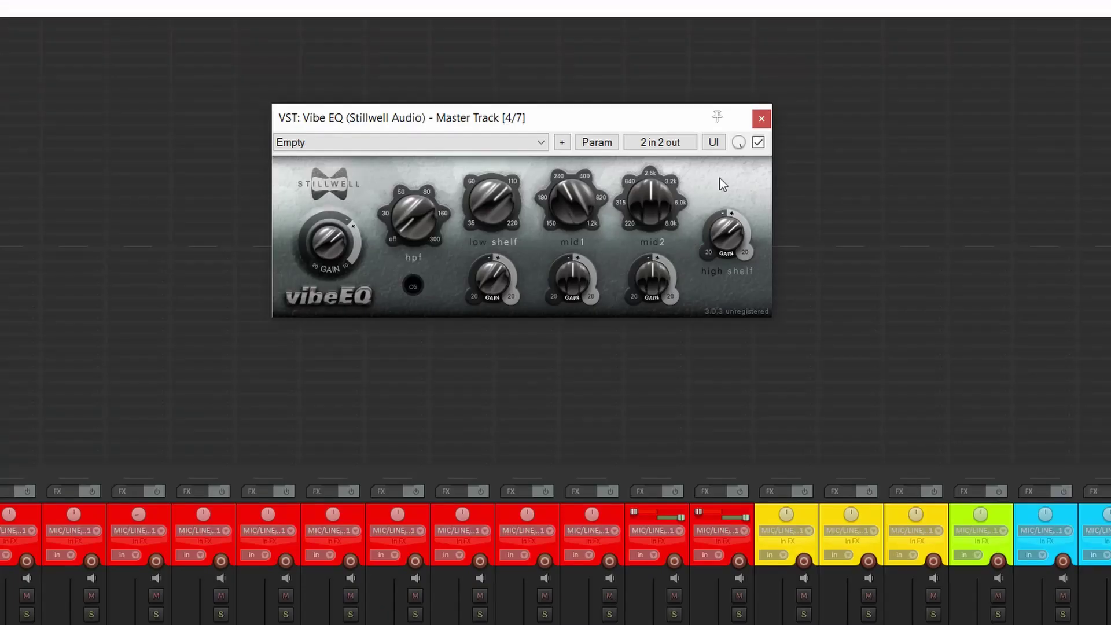
click(758, 142)
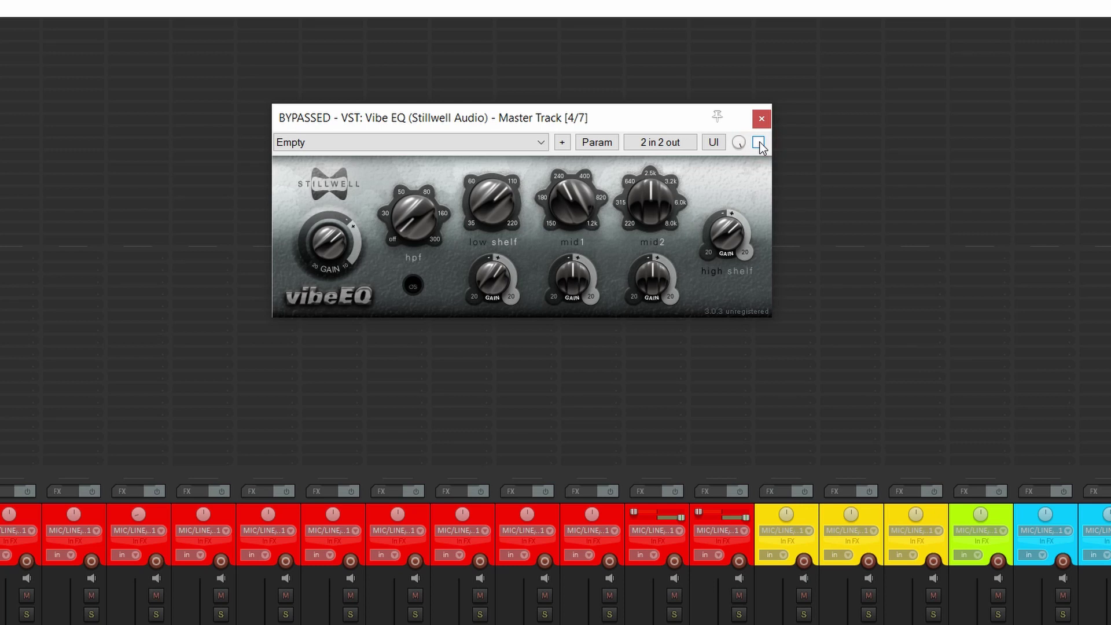
click(759, 142)
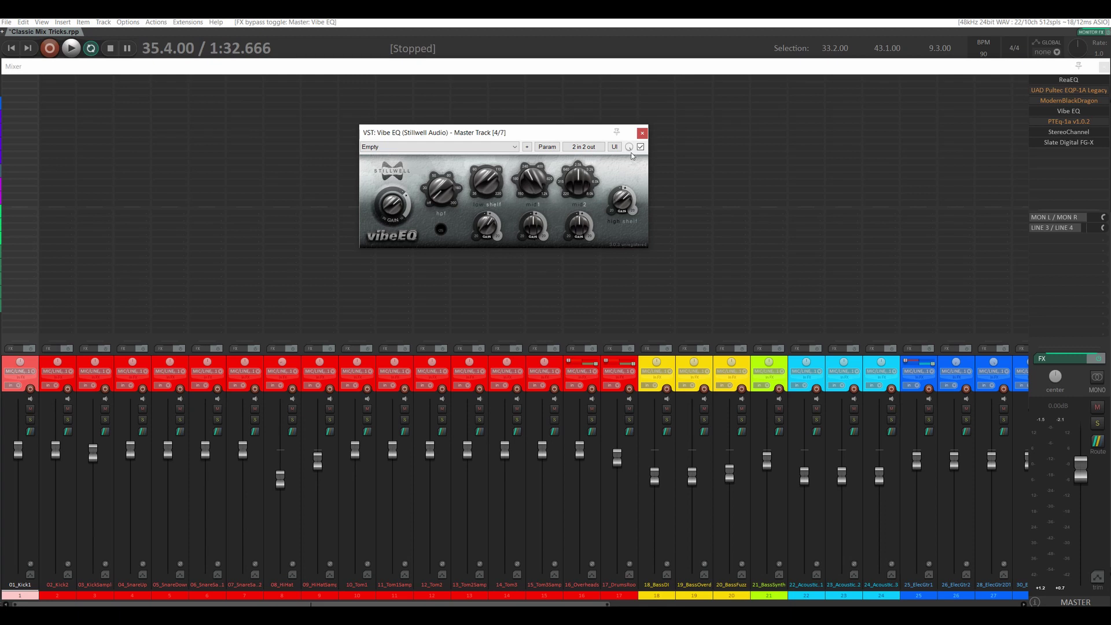
Step: Close the Vibe EQ window and bypass the plug-in on the master track
click(641, 133)
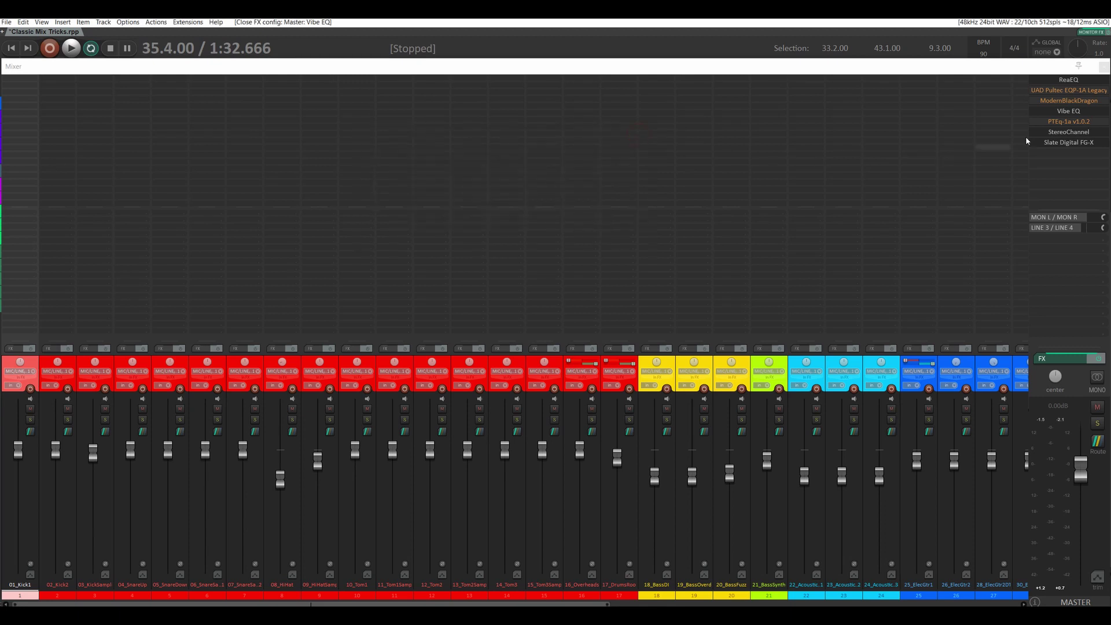
shift+click(1068, 111)
Step: Enable and open PTEq-1a v1.0.2 on the master track, placing its window over the empty mixer area
shift+click(1058, 122)
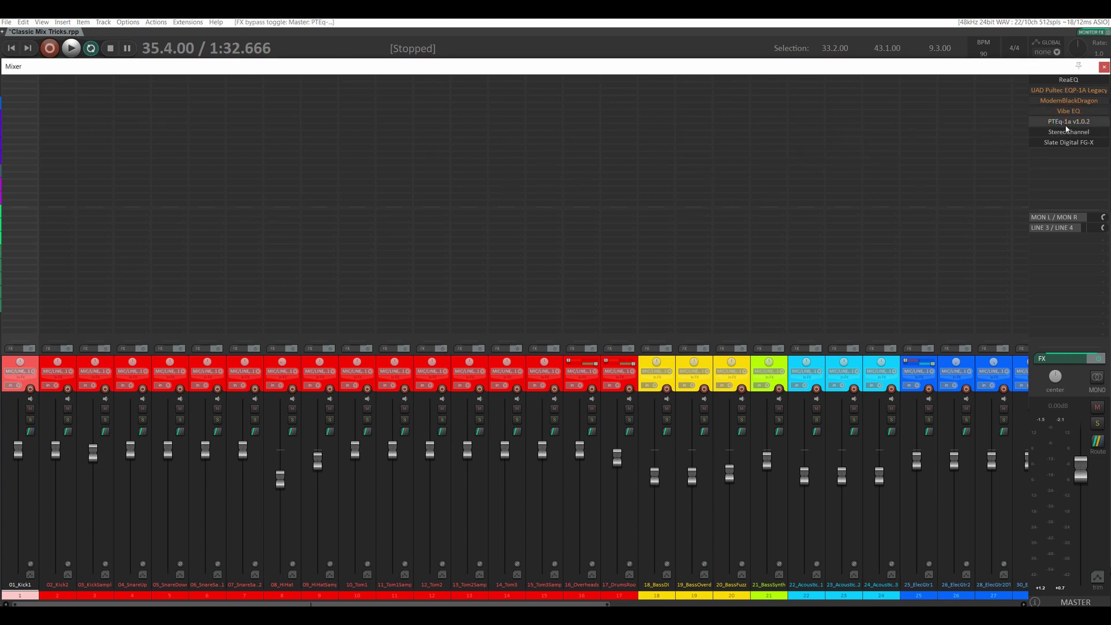
double_click(1059, 123)
drag(258, 34, 547, 122)
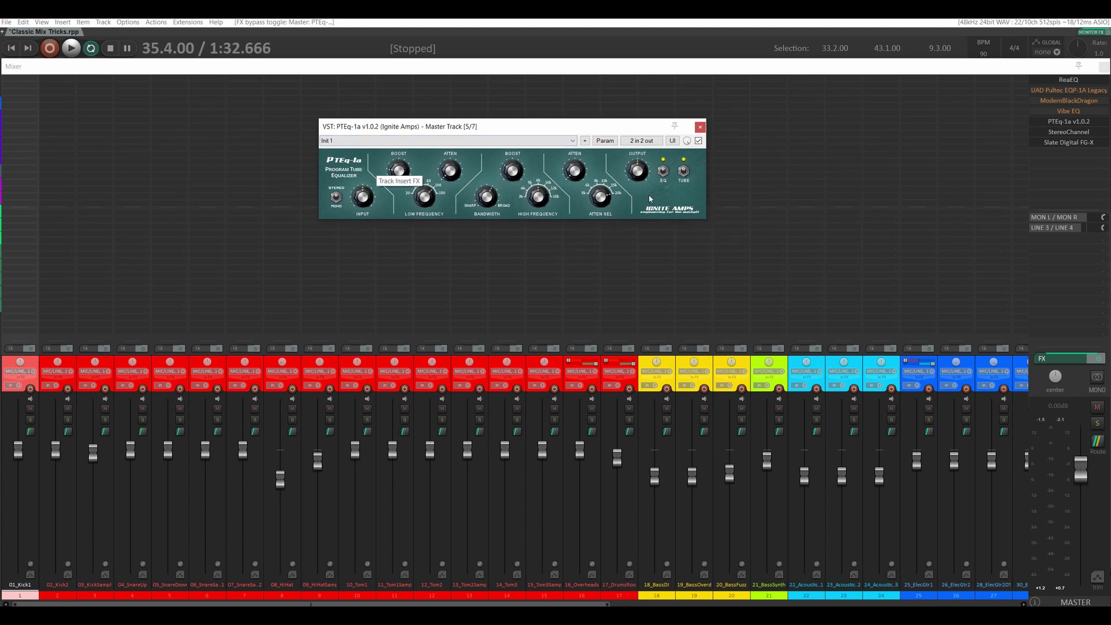
Step: Compare the mix with PTEq-1a bypassed and active, leaving the plug-in enabled
click(698, 141)
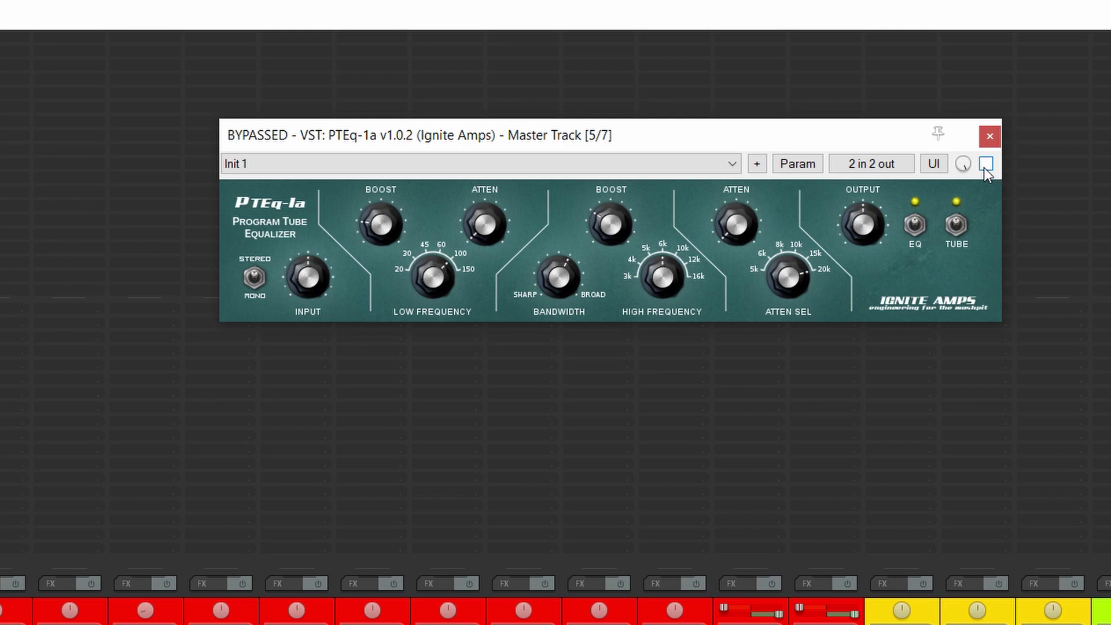
click(985, 164)
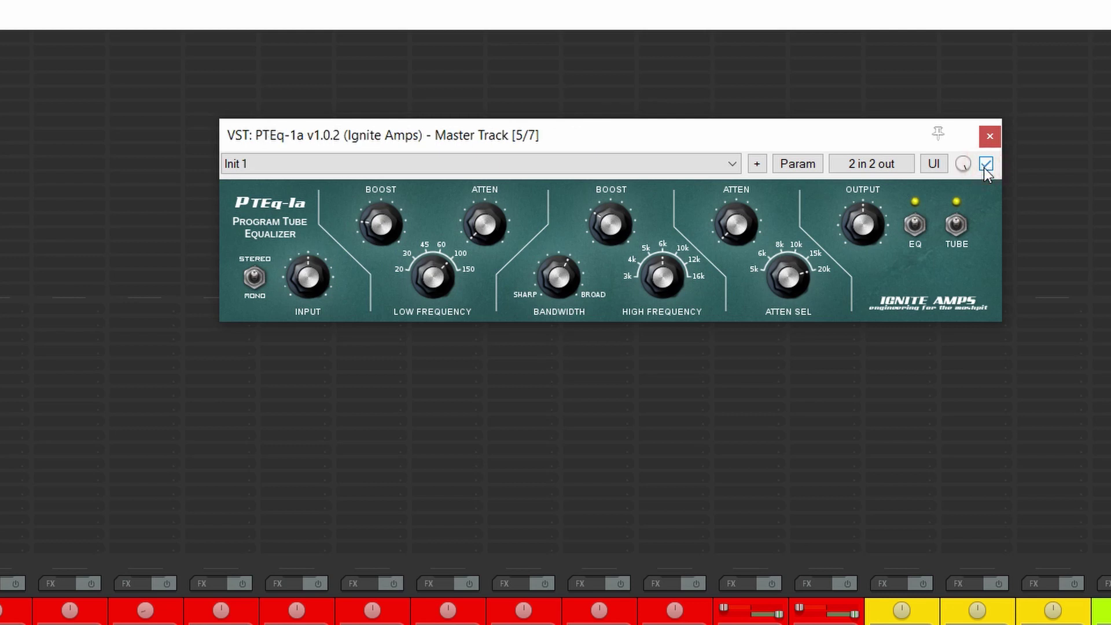
click(985, 165)
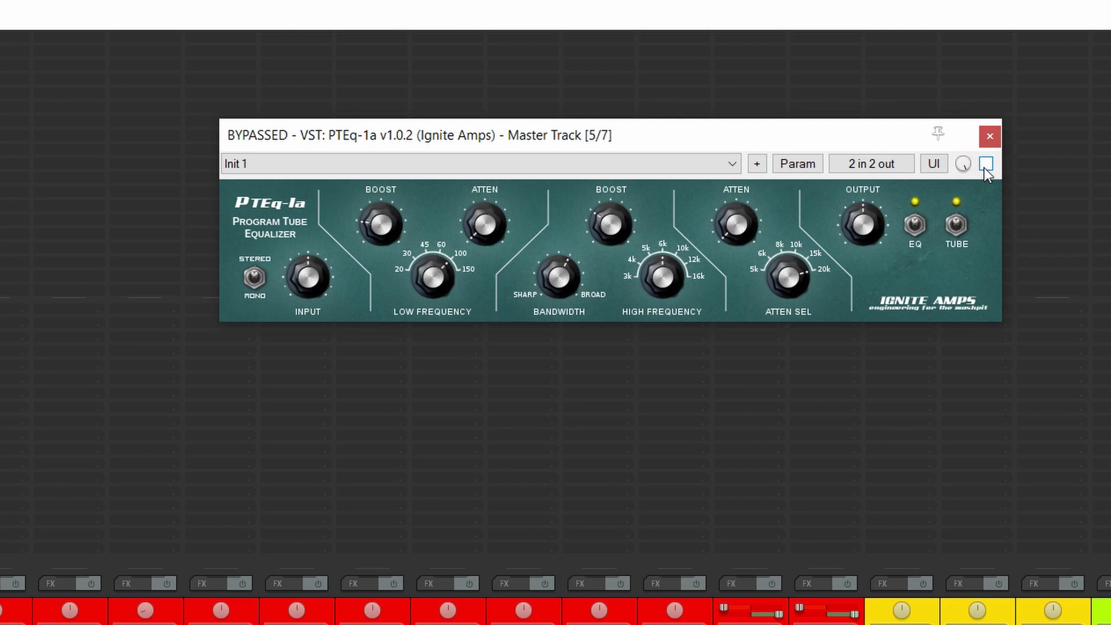
click(984, 165)
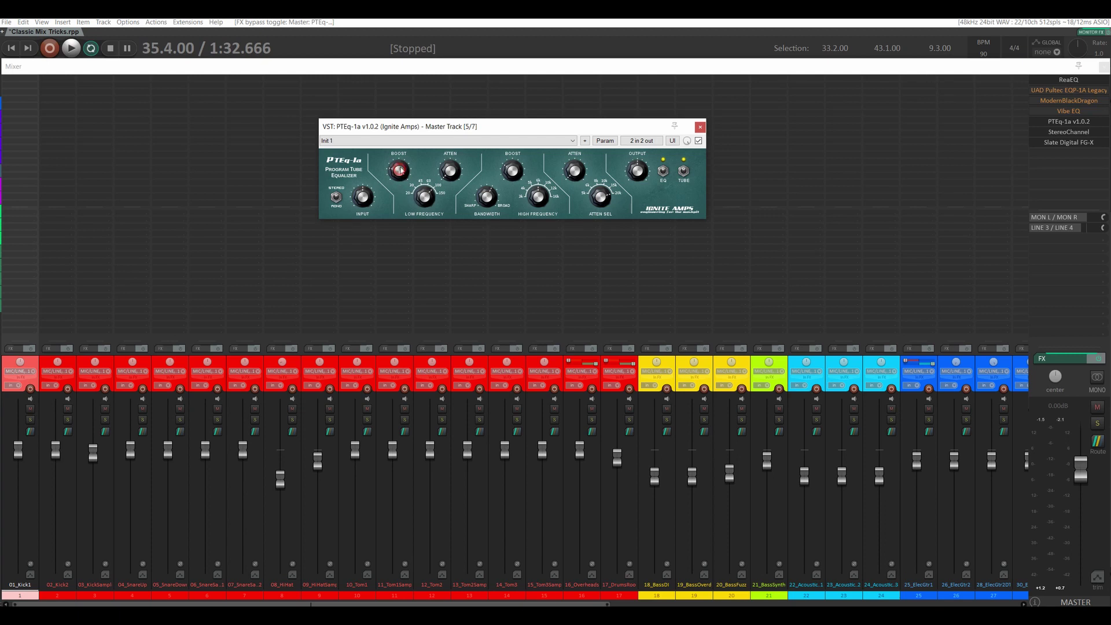
Step: Turn up PTEq-1a's low-frequency and high-frequency Boost and compare the mix with the plug-in bypassed and active, leaving it enabled
drag(401, 166, 403, 152)
click(698, 141)
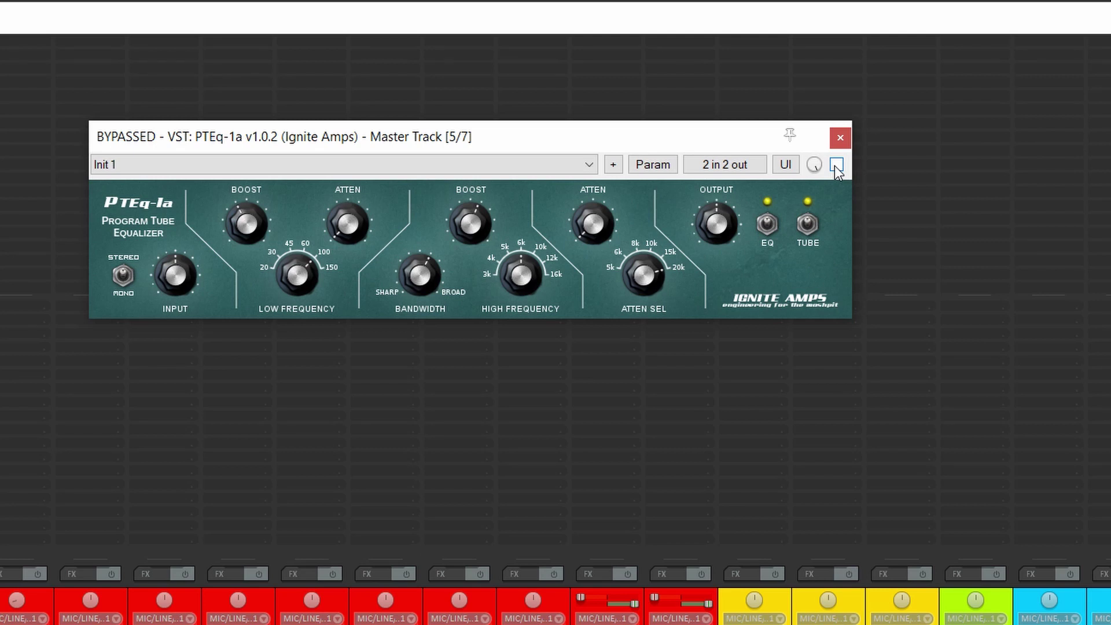
click(837, 166)
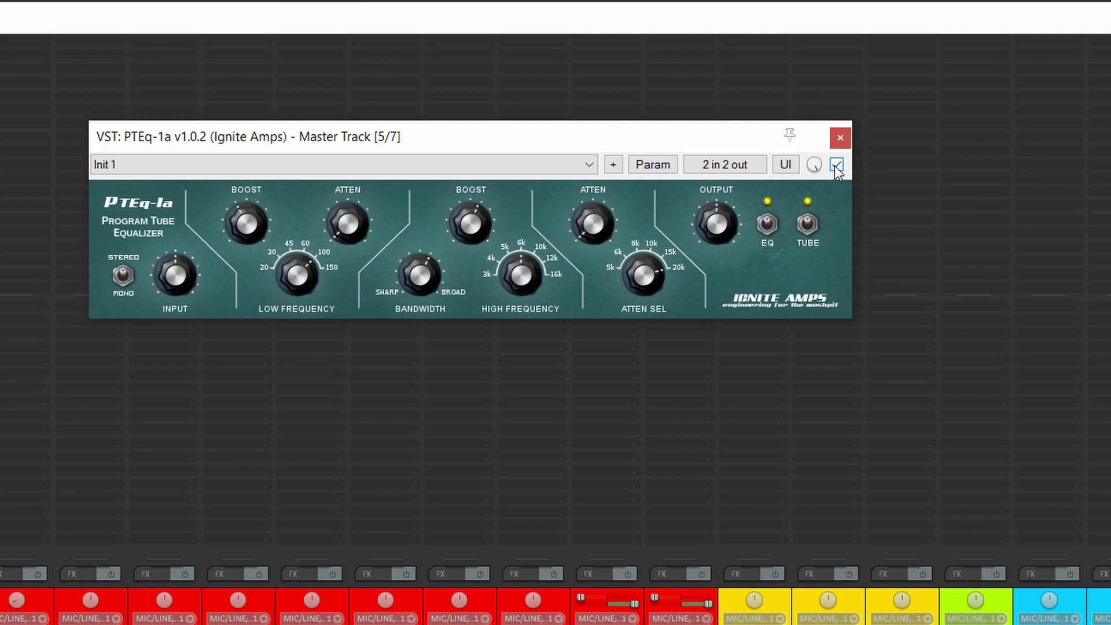
click(836, 166)
click(837, 166)
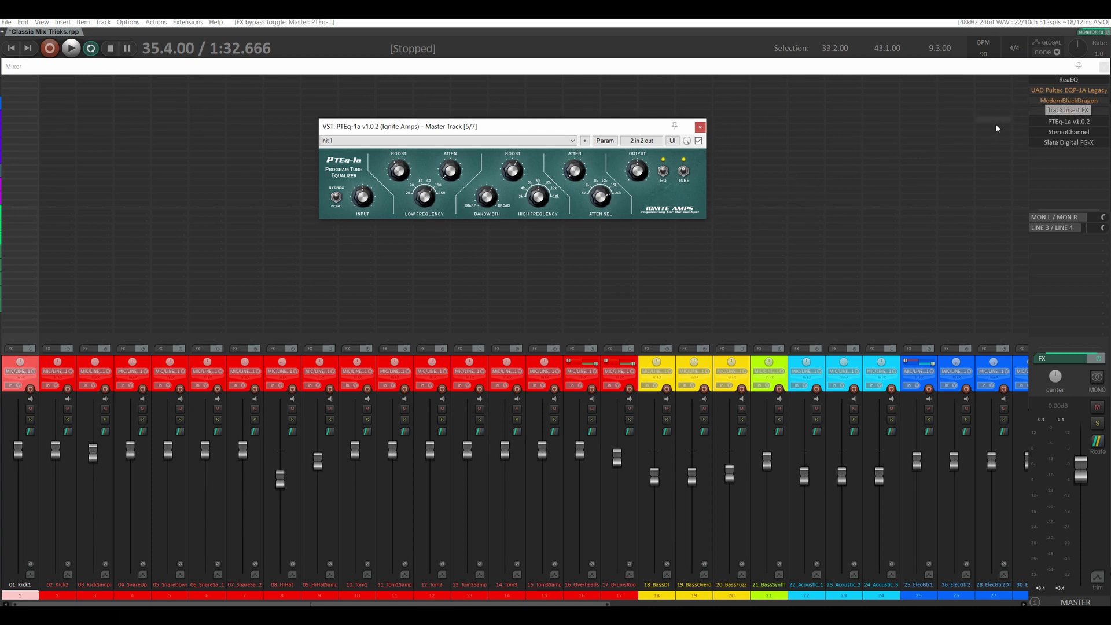
Step: Close and bypass PTEq-1a, and open ReaEQ on the master track
click(700, 126)
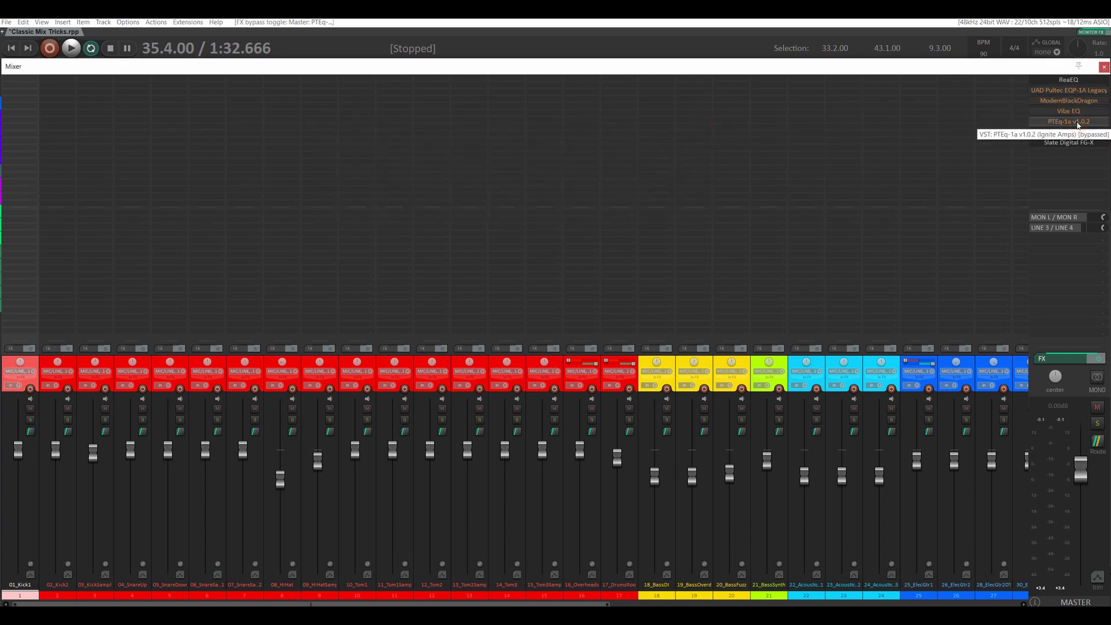
click(1068, 79)
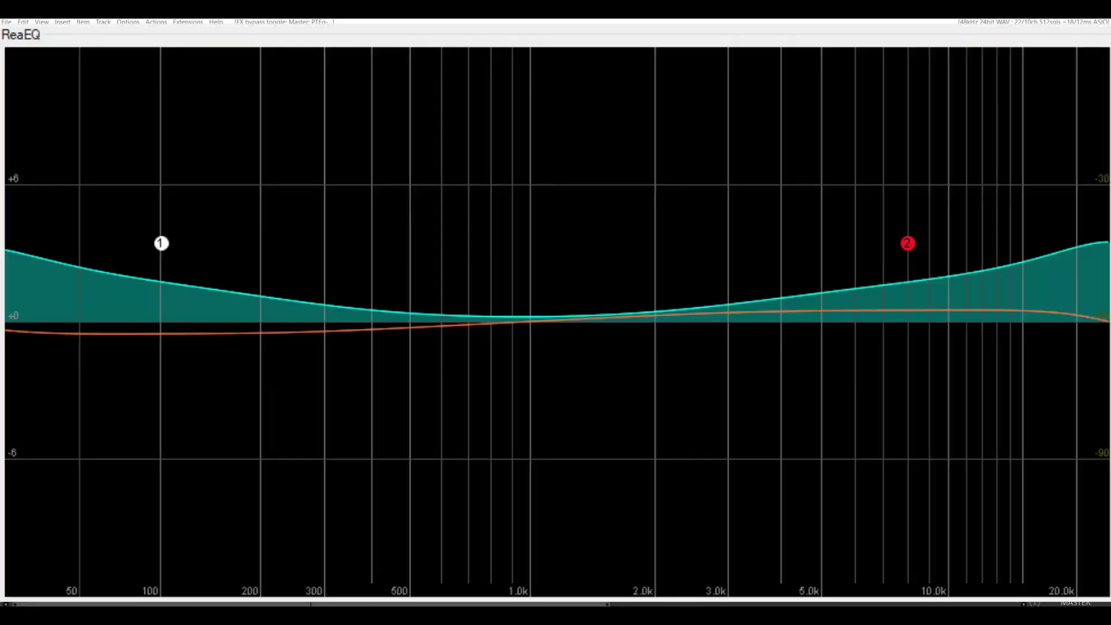